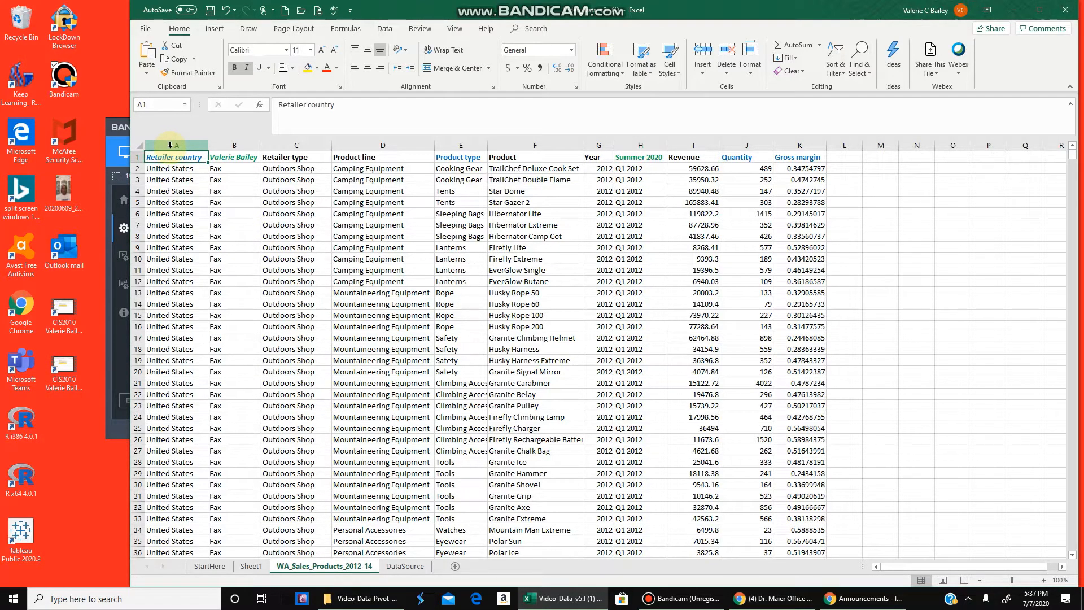
Create a PivotTable on a new worksheet from all the data in the WA_Sales_Products_2012-14 sheet.
click(141, 147)
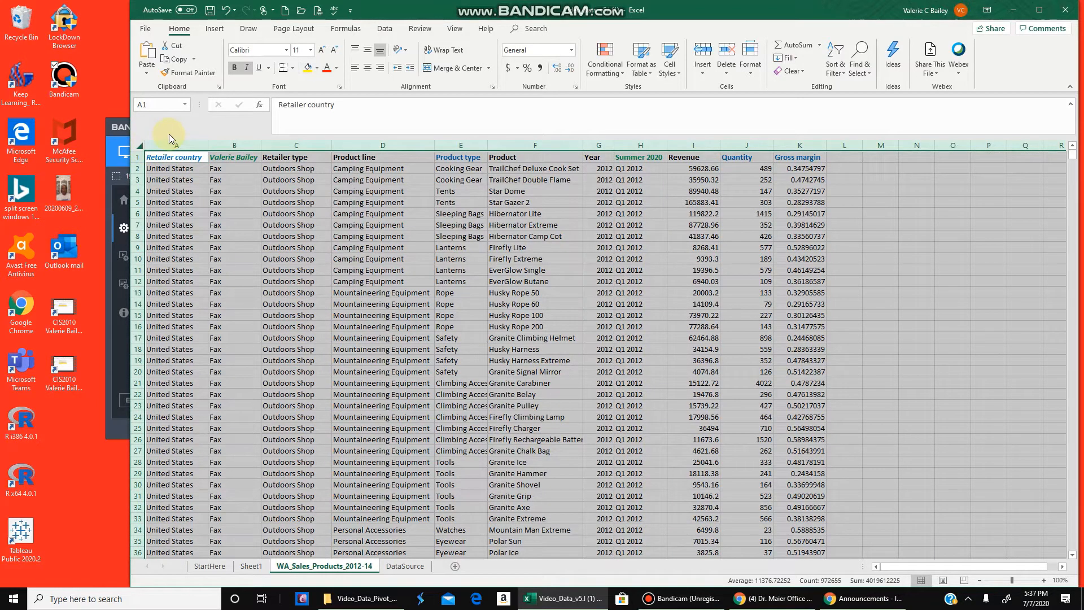
click(210, 30)
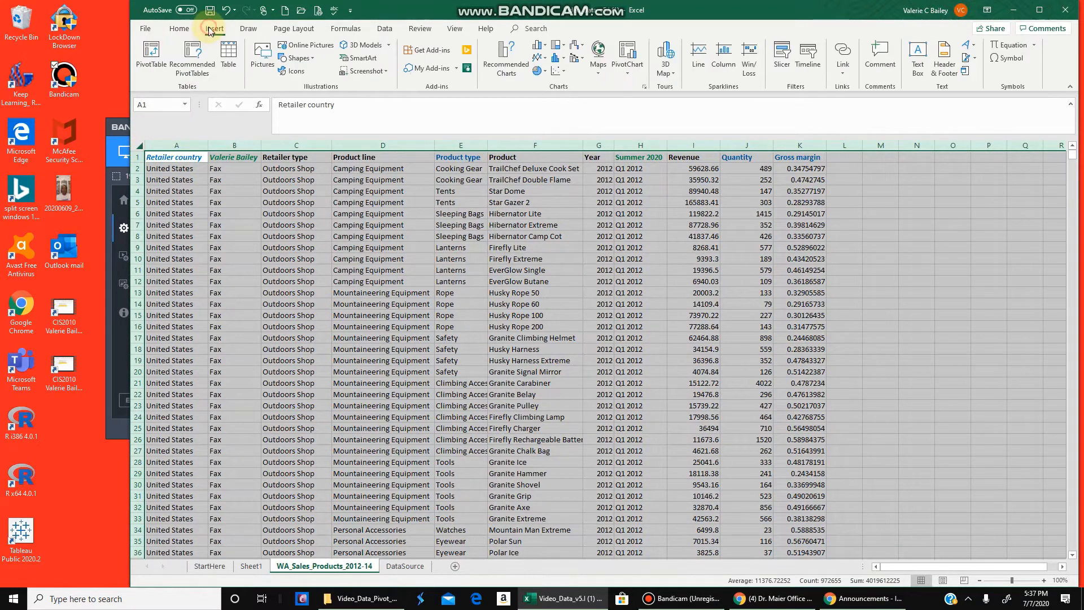
click(152, 59)
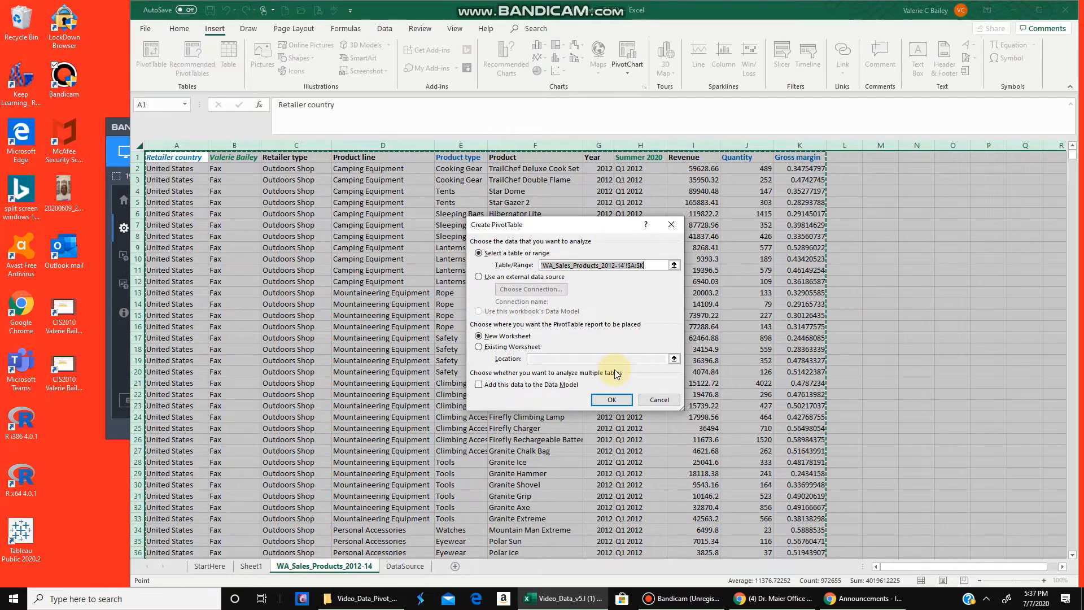
click(612, 399)
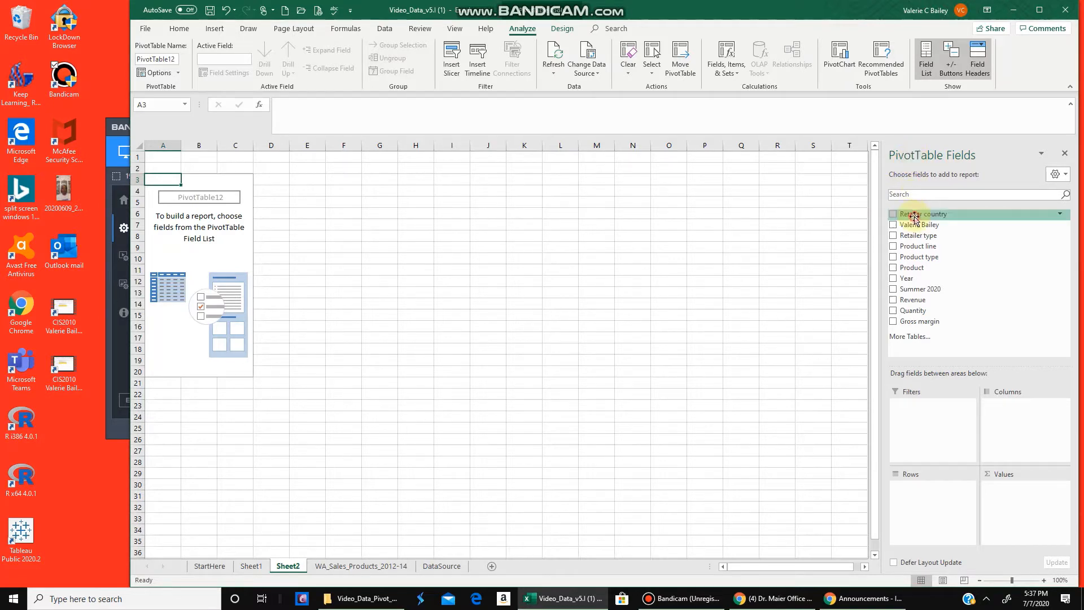
Lay out the PivotTable with Retailer country as columns, Product line as rows, and Quantity and Revenue as values.
drag(914, 216, 998, 435)
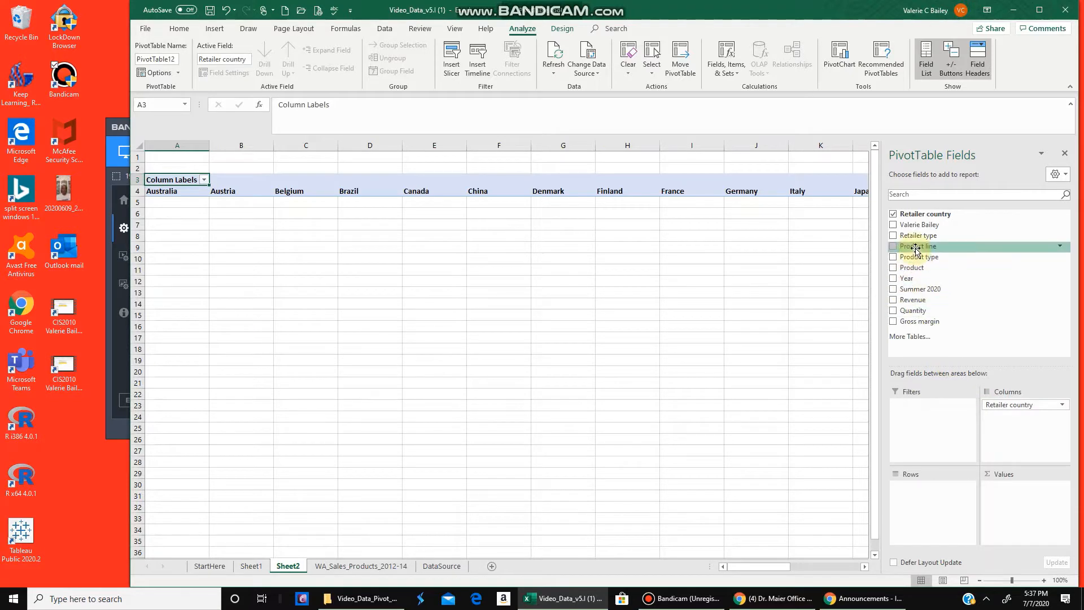
drag(914, 245, 921, 513)
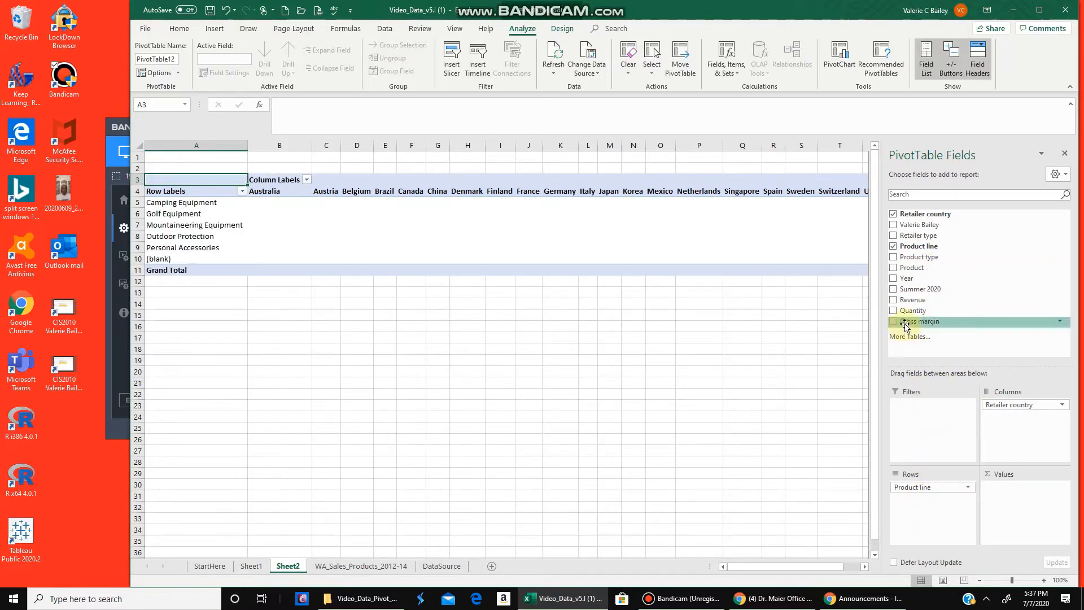
drag(906, 311, 1010, 490)
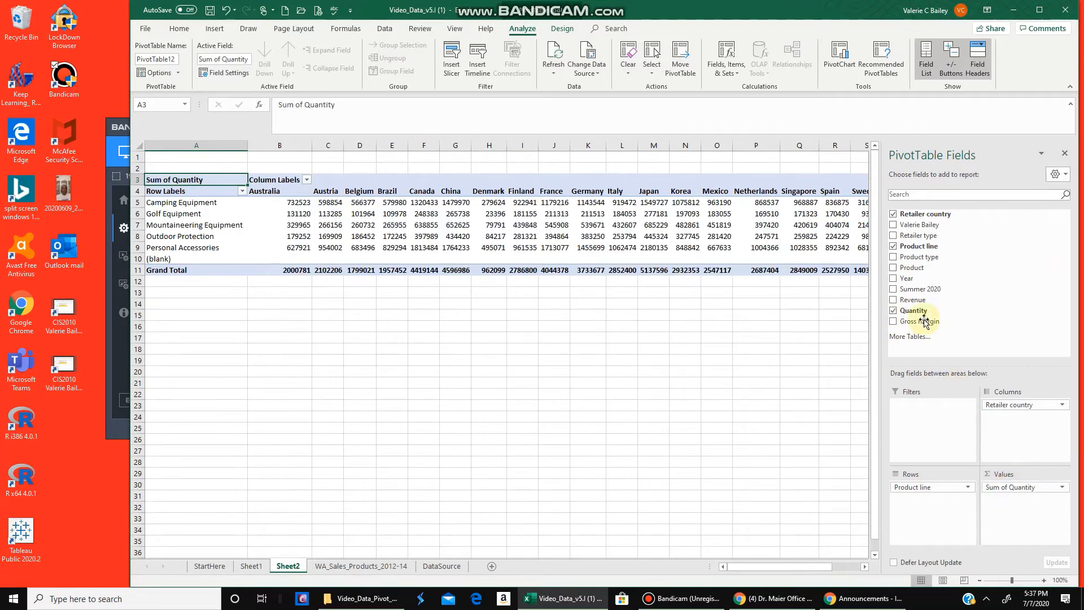
drag(910, 300, 1024, 502)
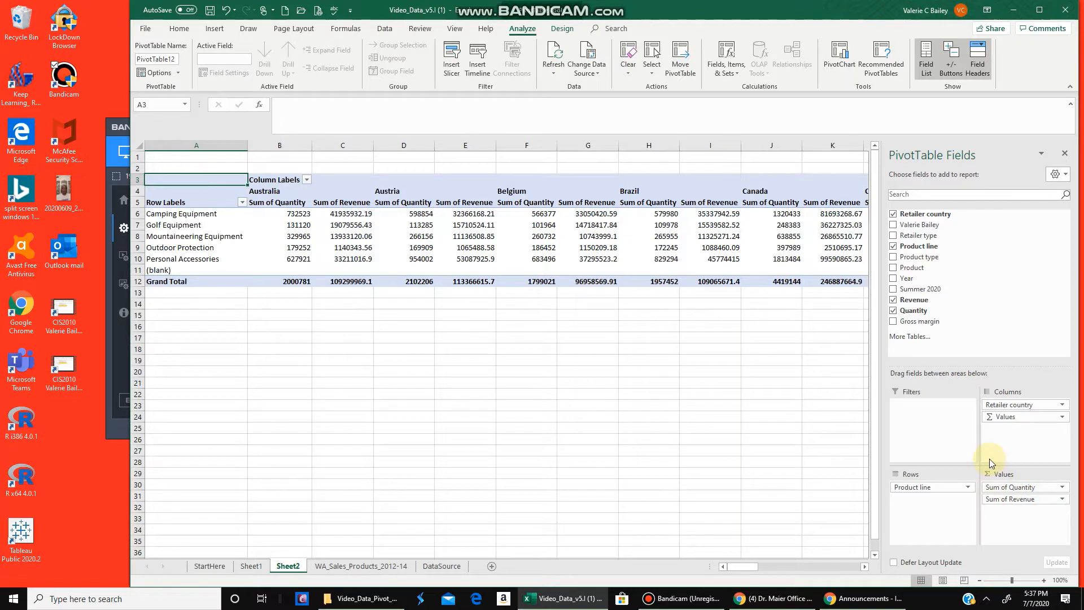
Summarize the Quantity value field by Average instead of Sum.
click(1062, 489)
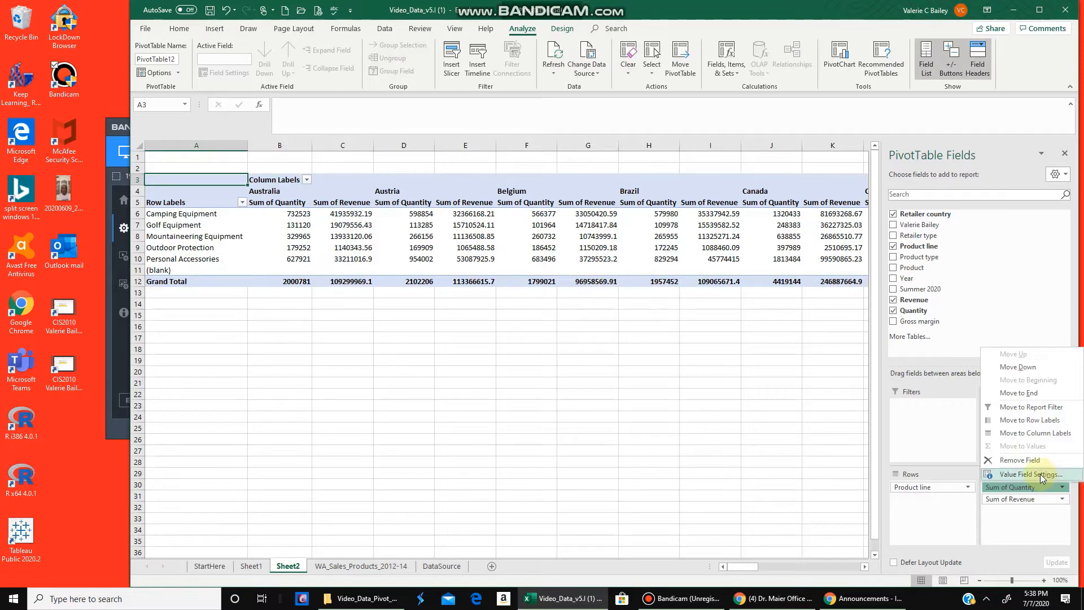
click(1041, 475)
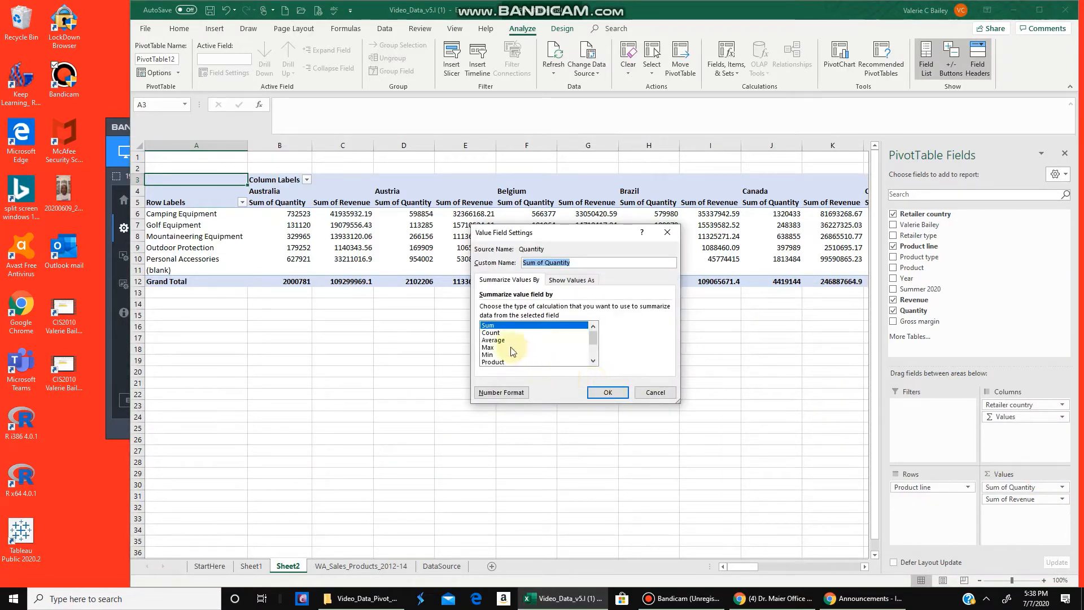
click(496, 340)
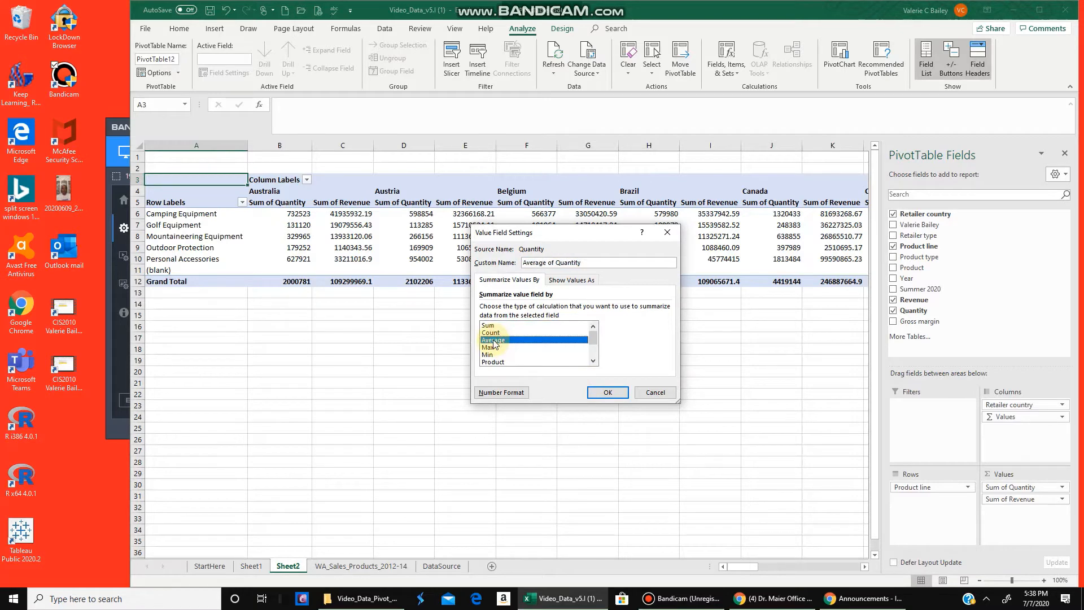
click(605, 393)
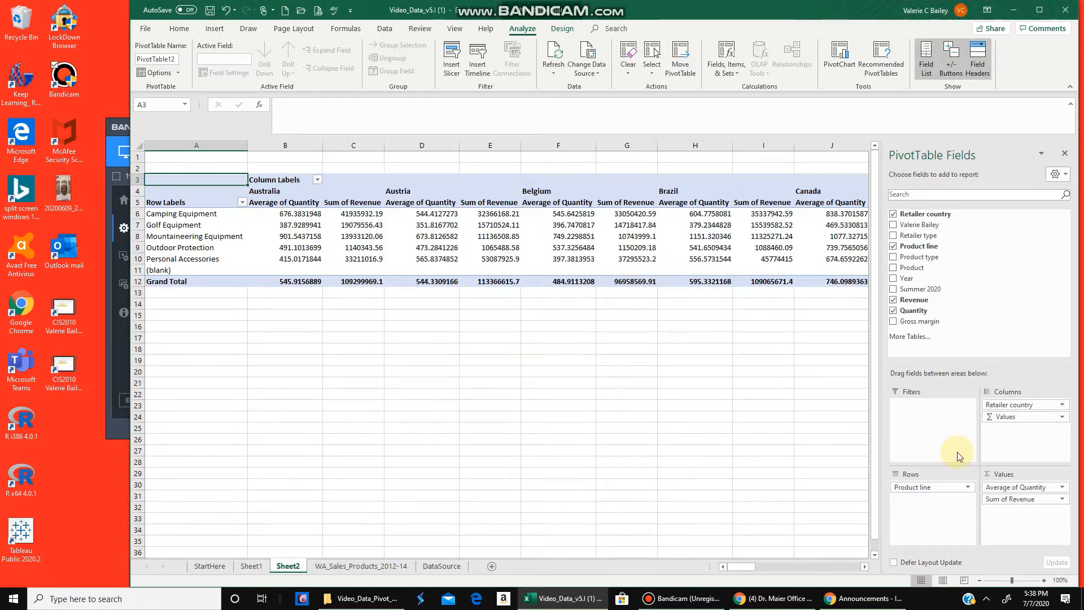
Summarize the Revenue value field by Average instead of Sum.
click(1061, 499)
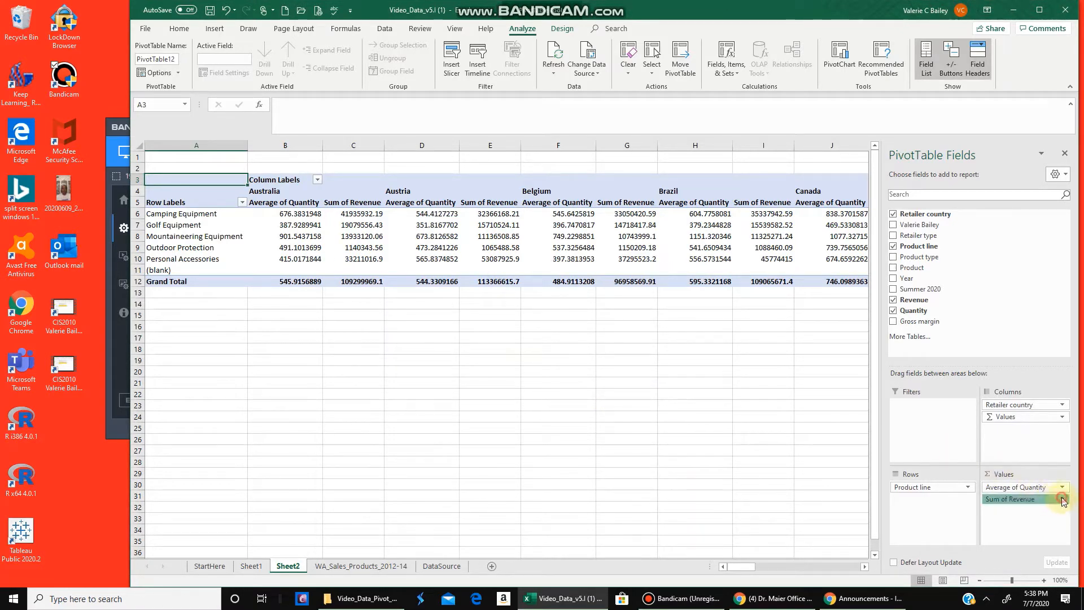
click(1036, 487)
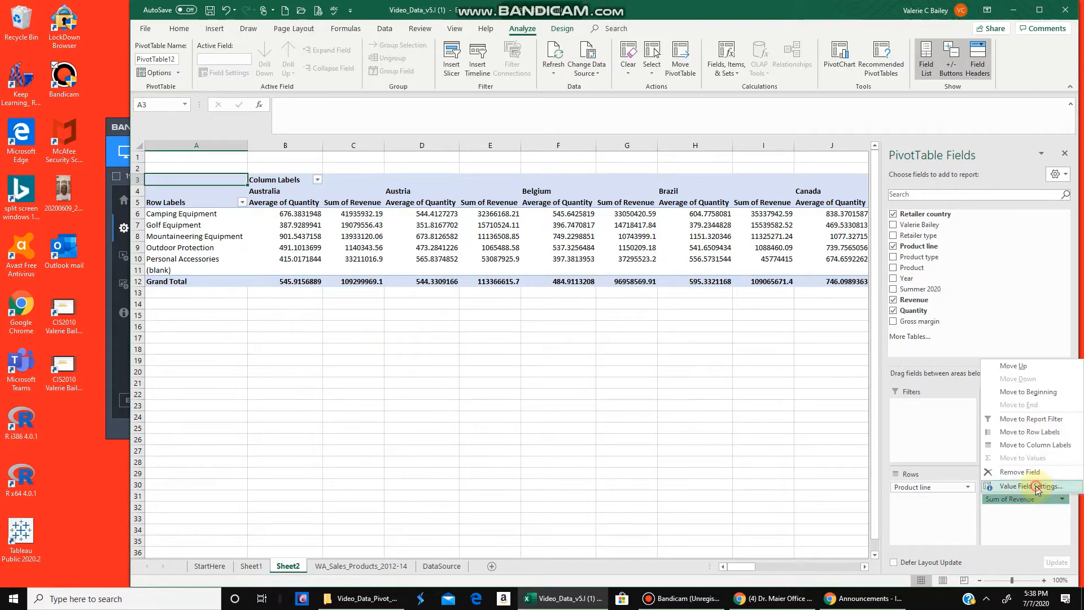
click(497, 340)
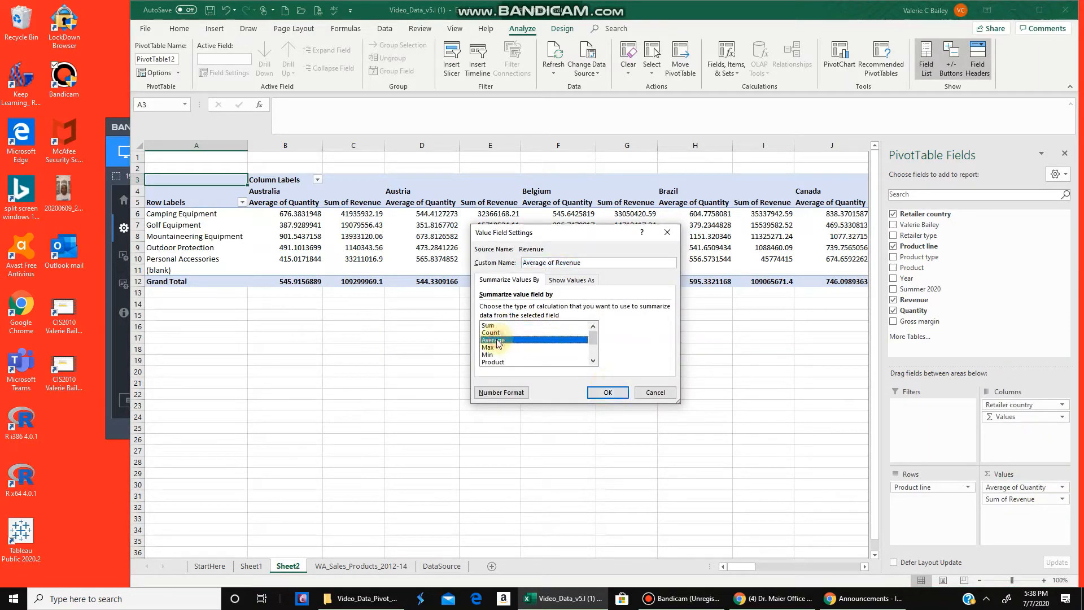
click(612, 392)
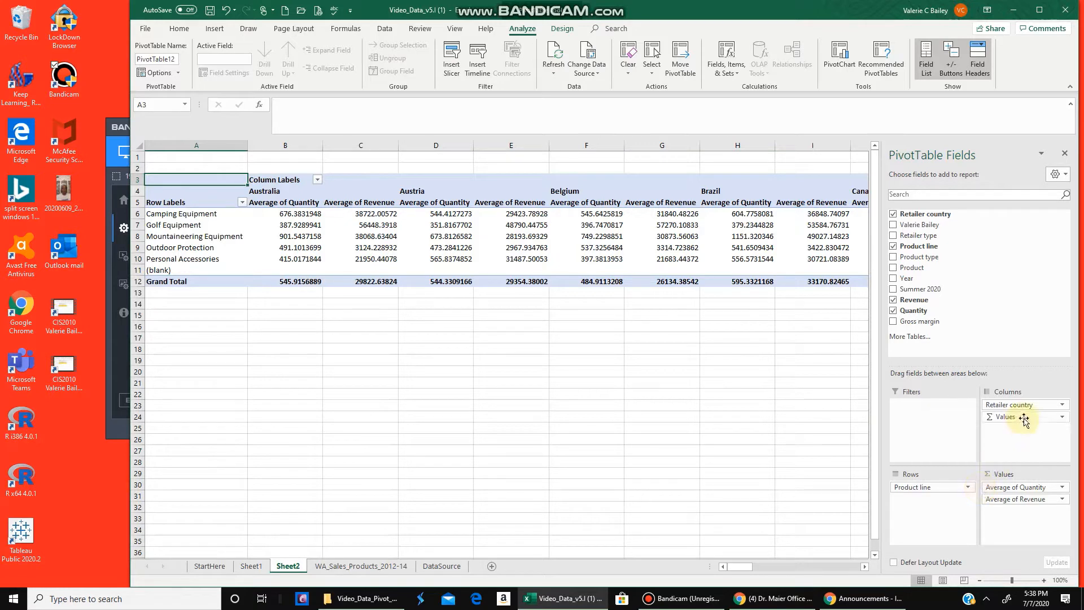
Format the Average of Quantity values as Number with 0 decimal places and a 1000 separator.
click(1062, 487)
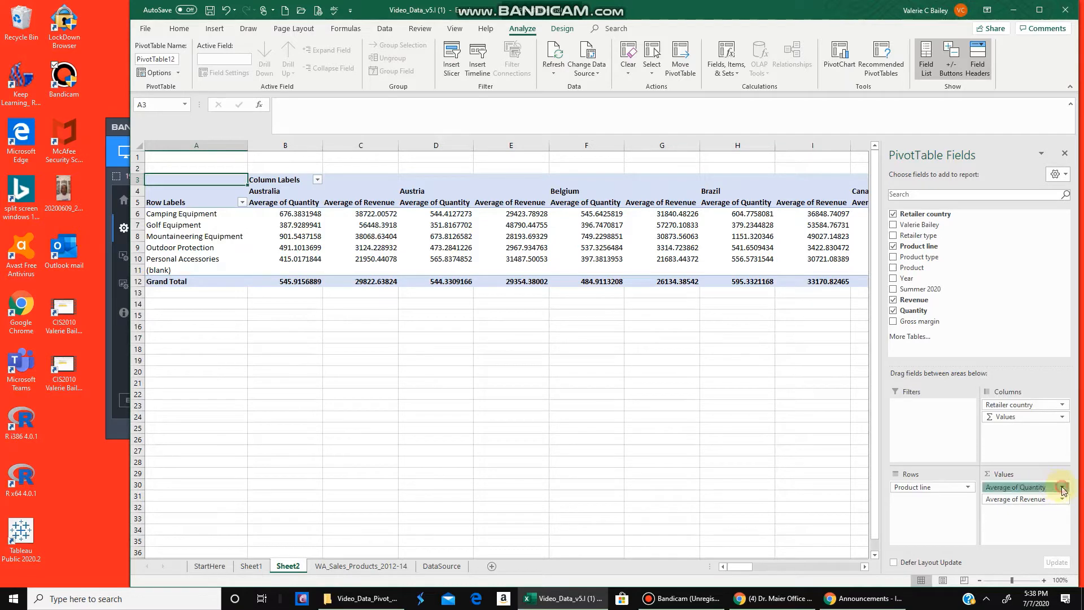
click(1039, 474)
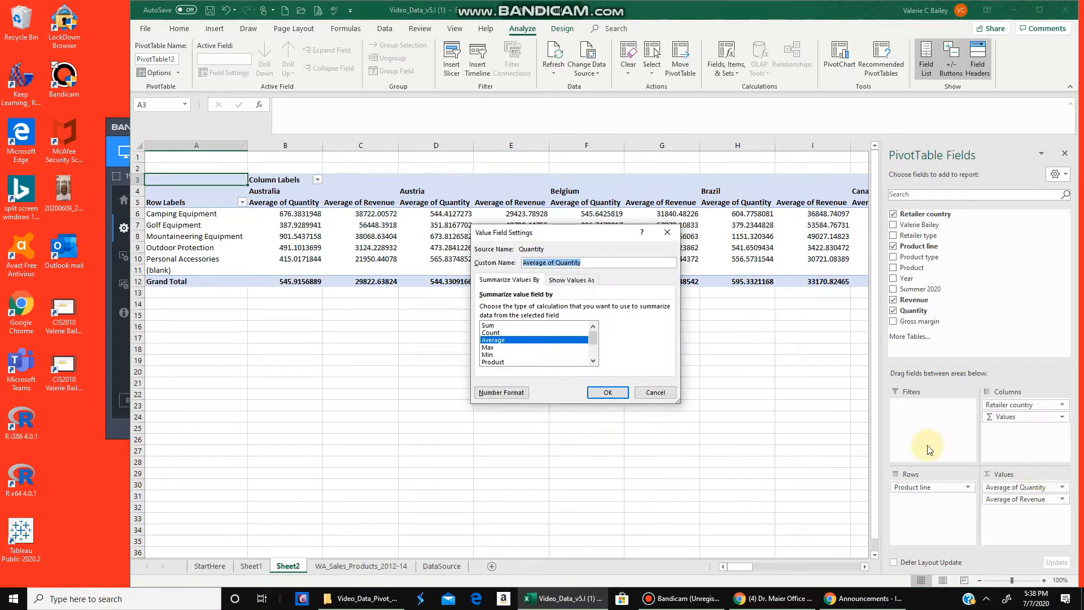
click(511, 393)
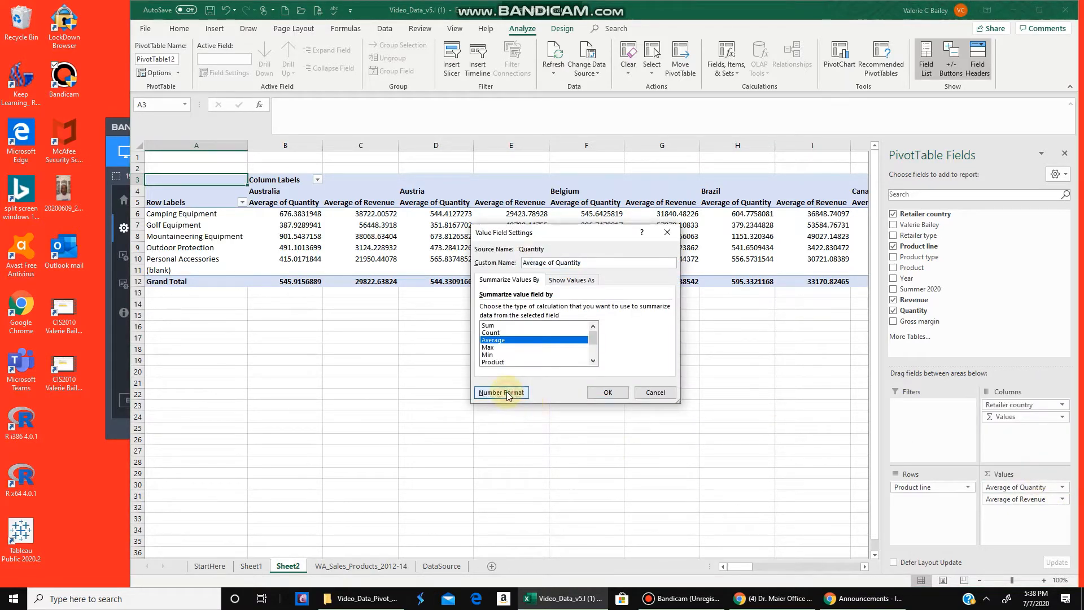
click(452, 237)
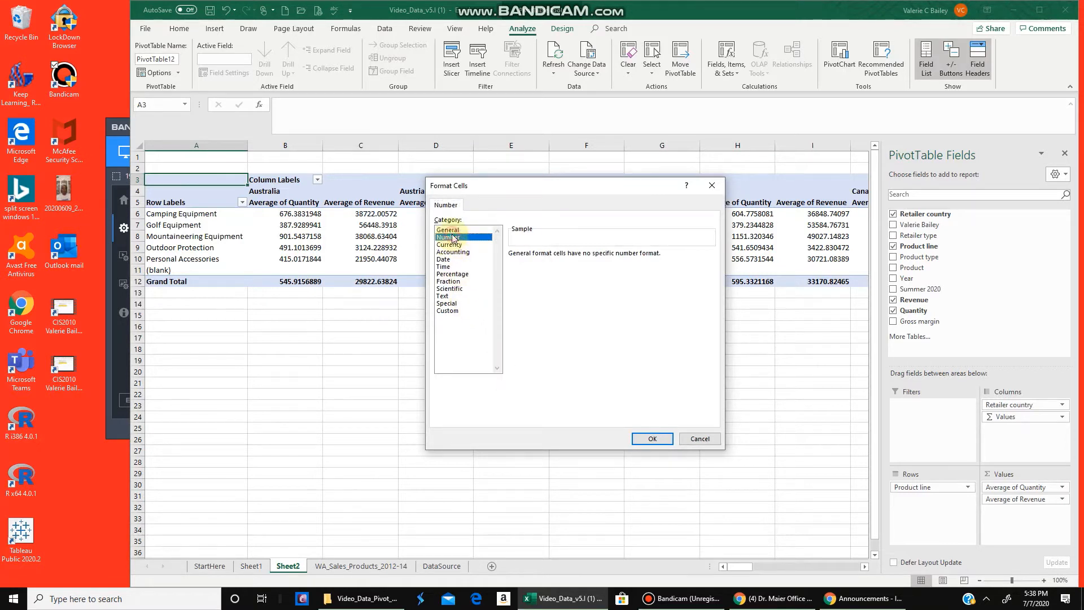
click(512, 268)
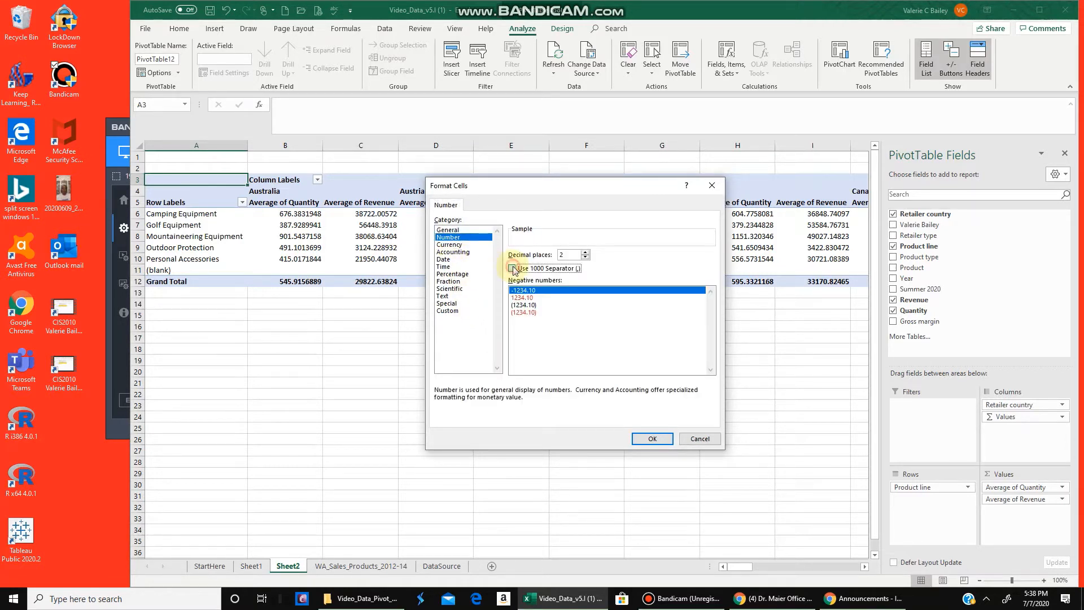
click(585, 258)
click(585, 258)
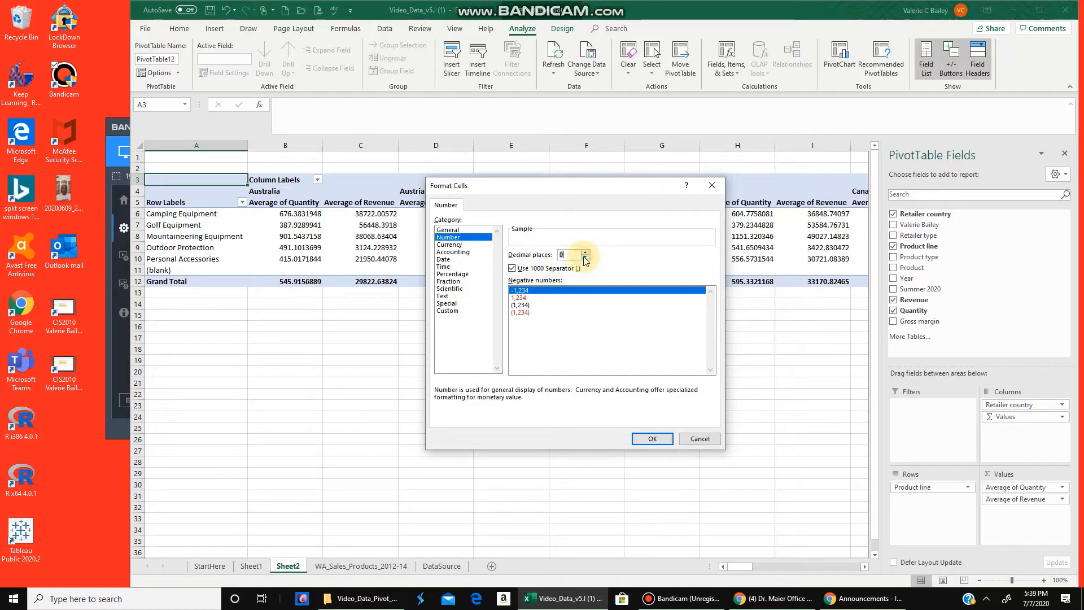
click(654, 439)
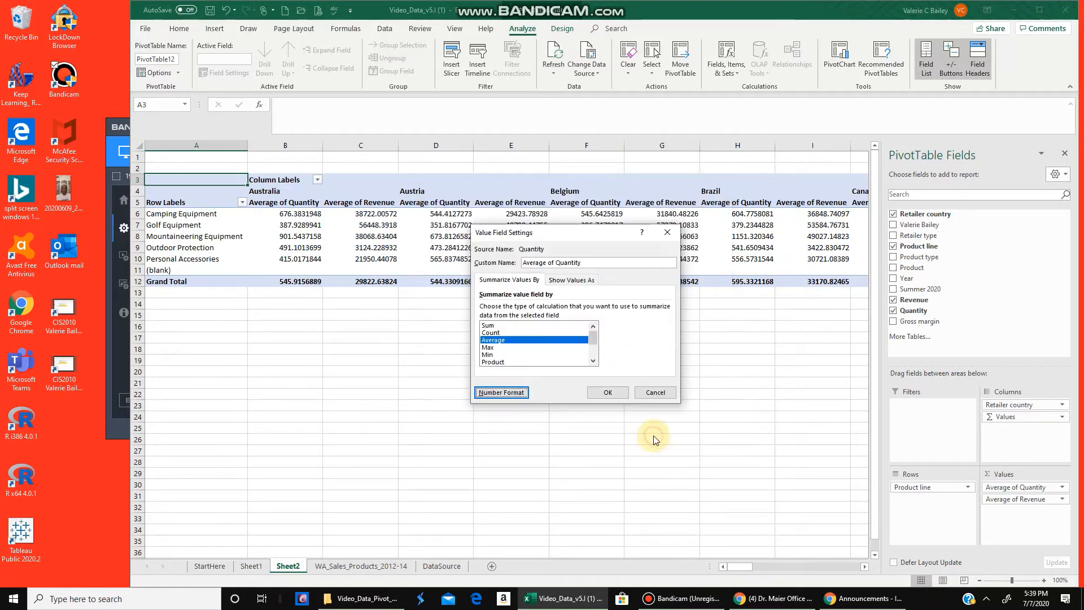
click(603, 395)
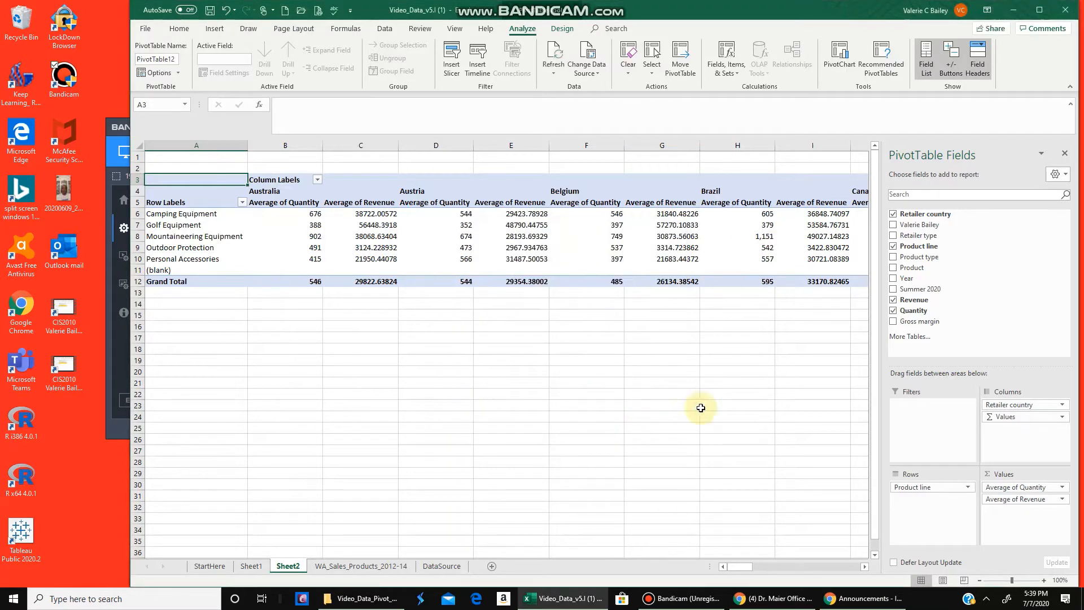
Format the Average of Revenue values as Currency with a dollar sign and two decimal places.
click(1063, 500)
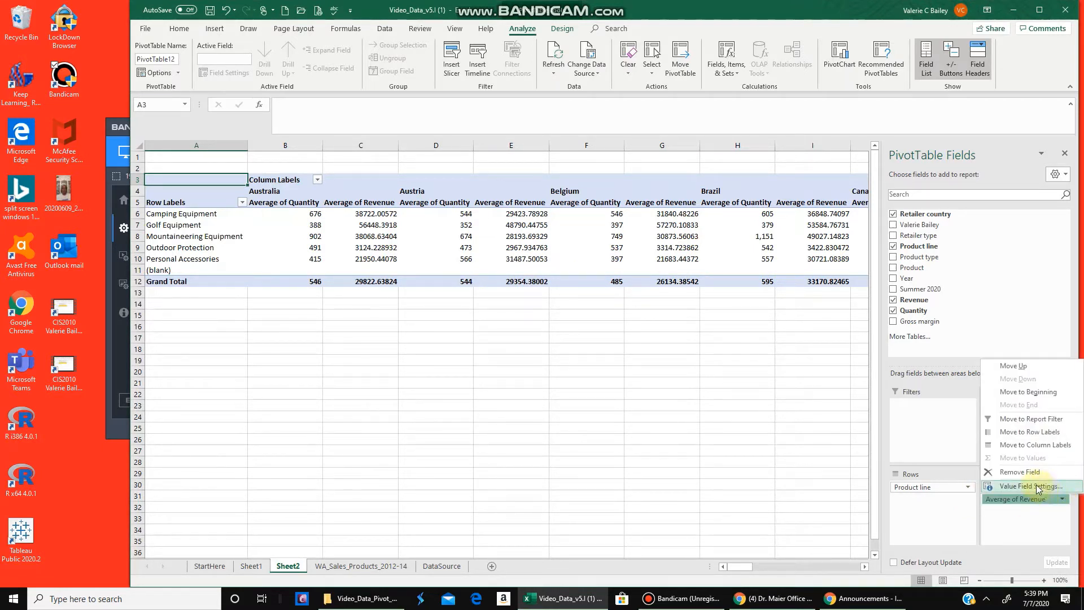
click(1036, 487)
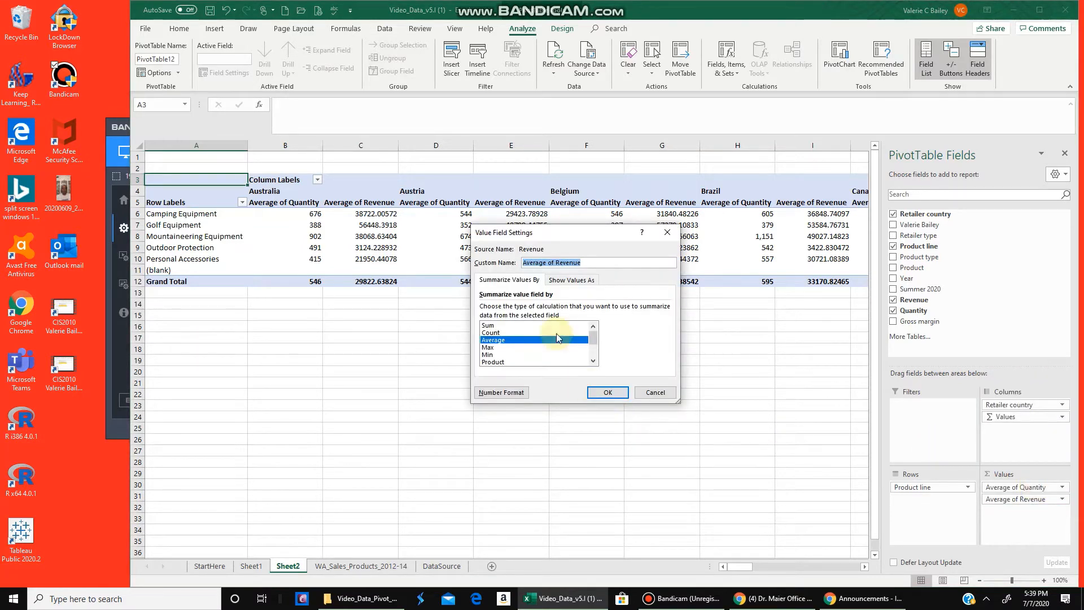
click(501, 392)
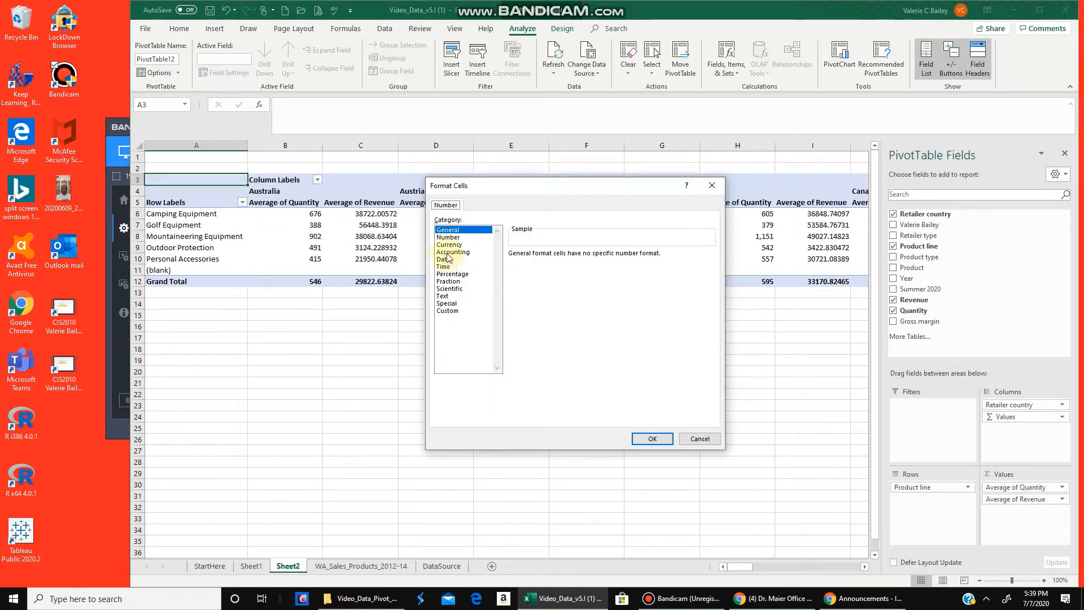
click(446, 237)
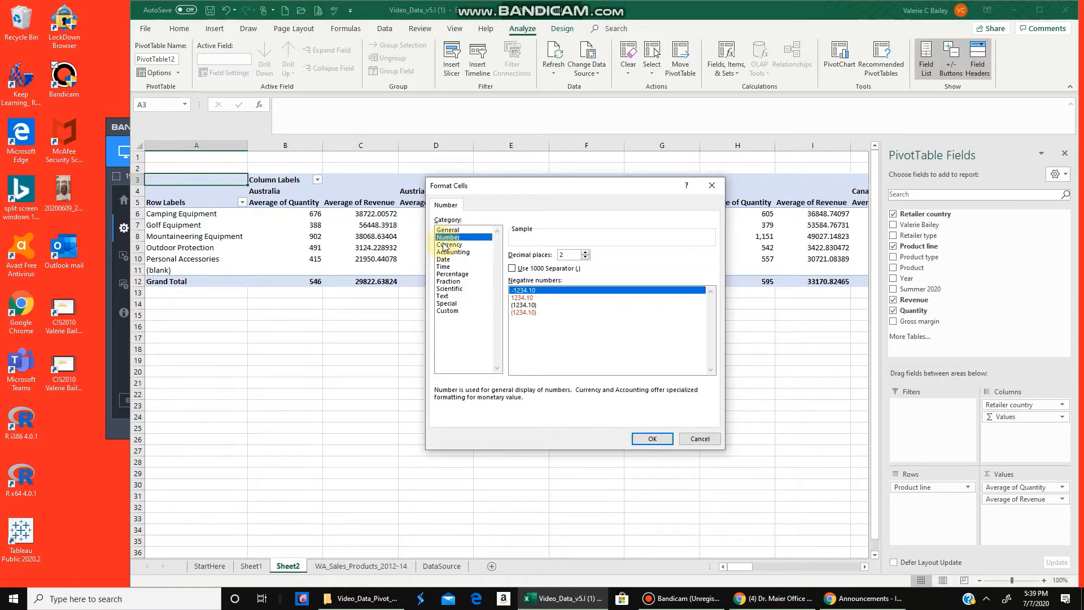
click(652, 439)
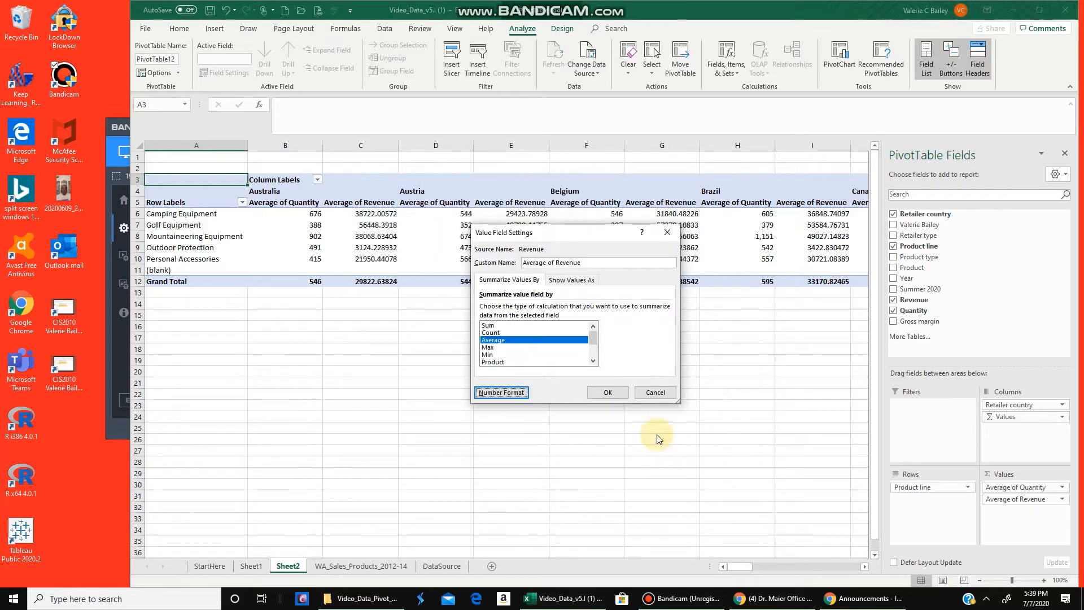
click(607, 392)
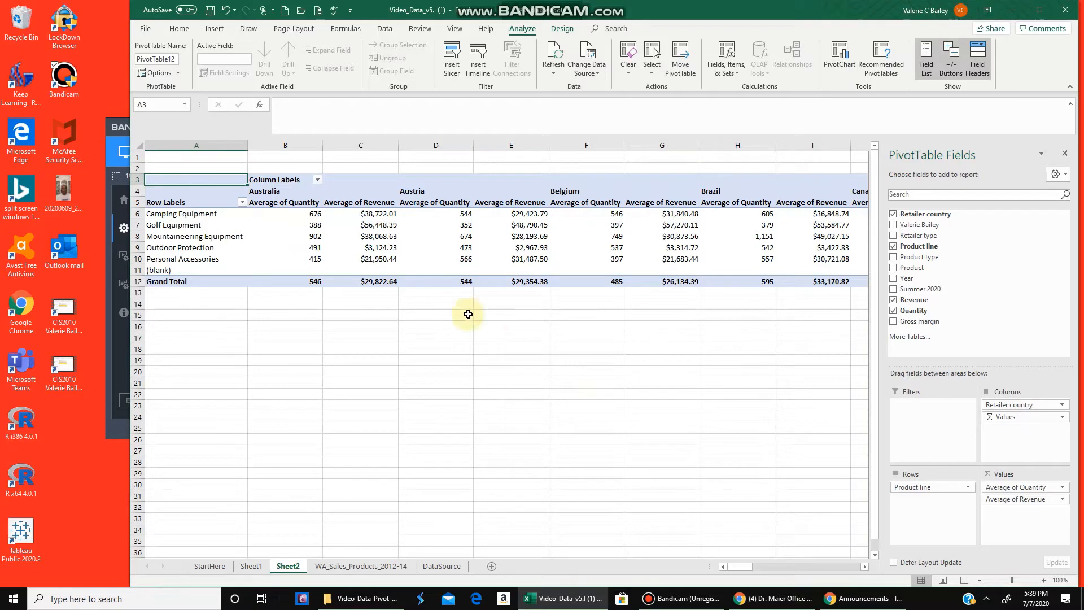
Filter the PivotTable's column labels to show only Austria and Finland.
click(318, 181)
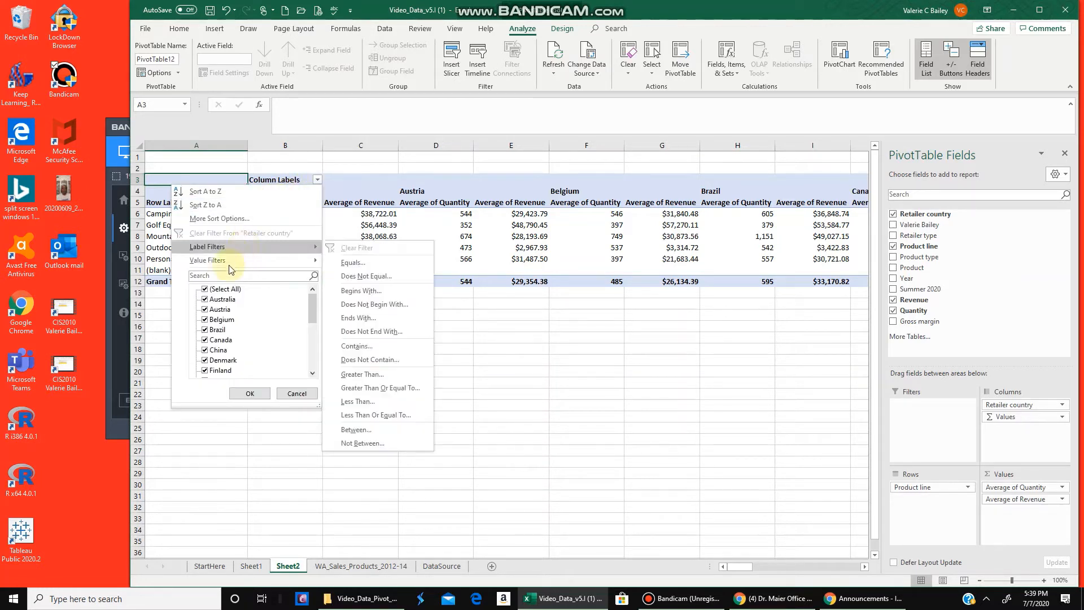
click(205, 290)
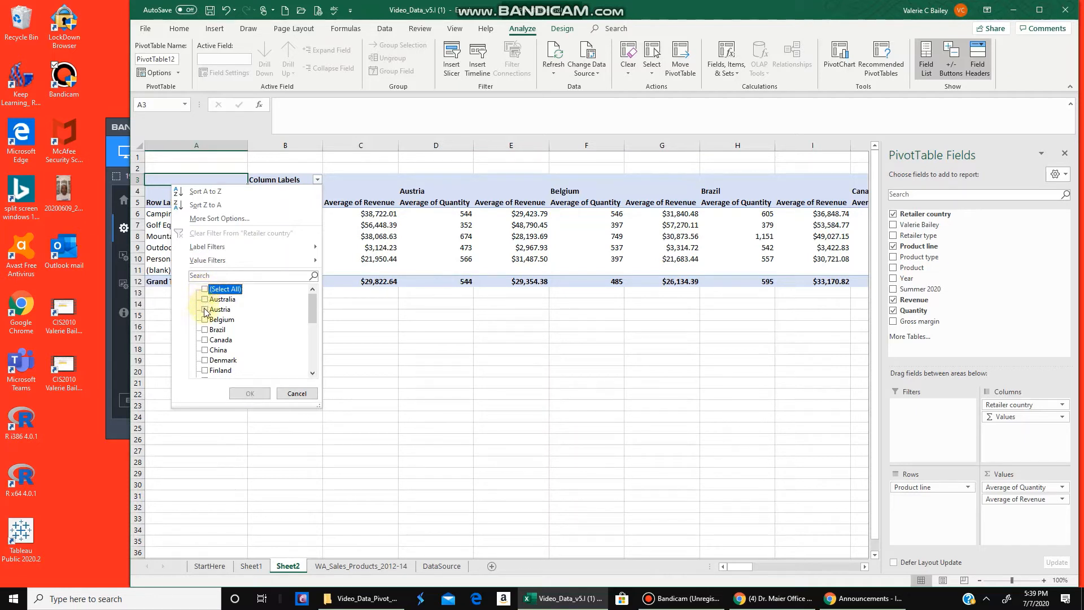
click(205, 310)
click(205, 370)
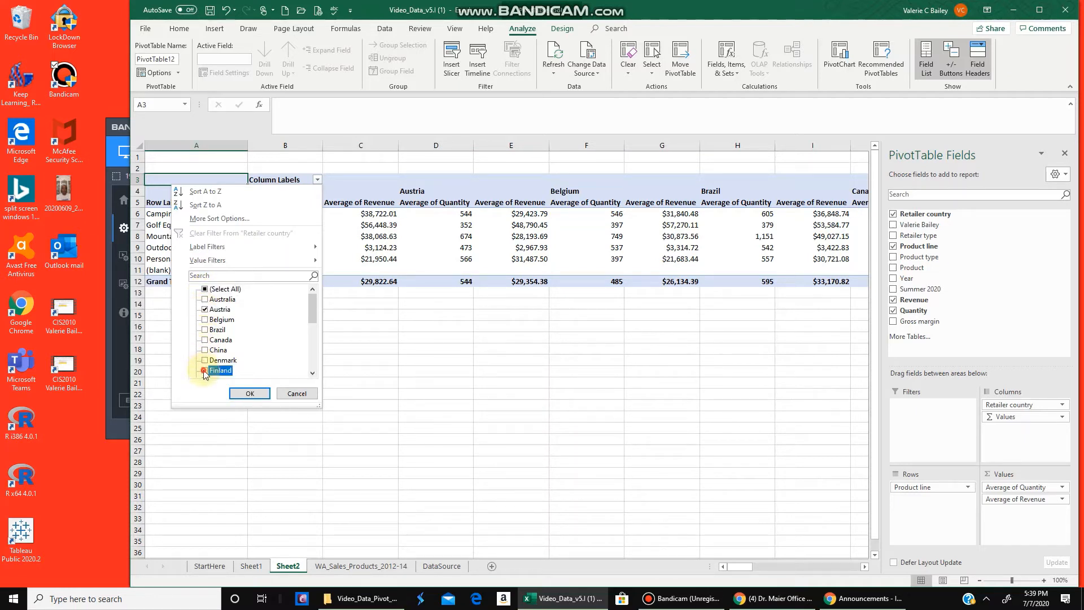
click(249, 394)
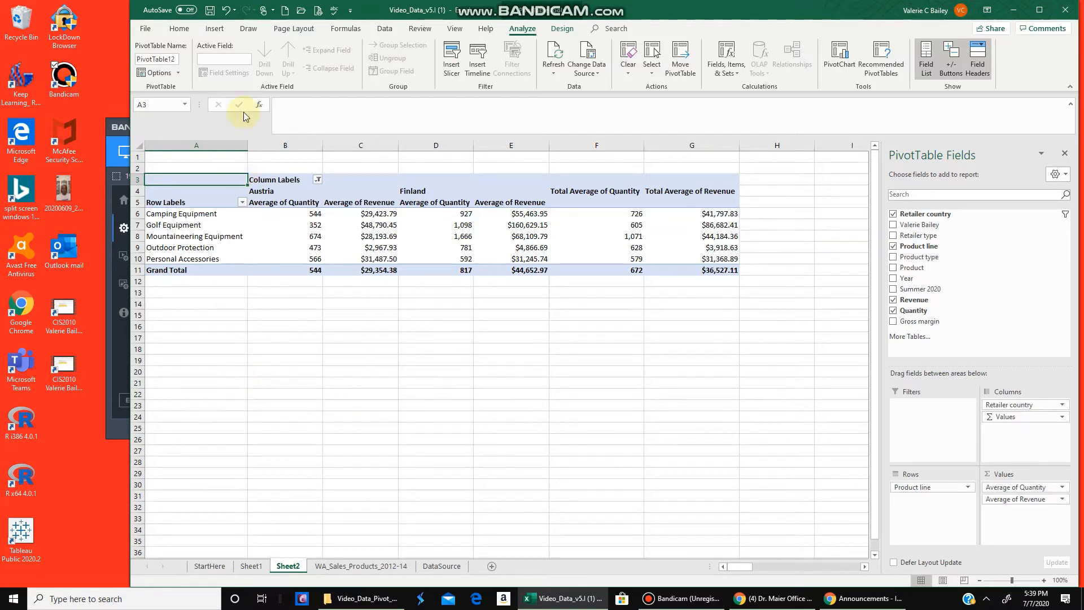
Start a Combo chart from the PivotTable and set Austria - Average of Revenue to Line with Markers on the secondary axis.
click(217, 29)
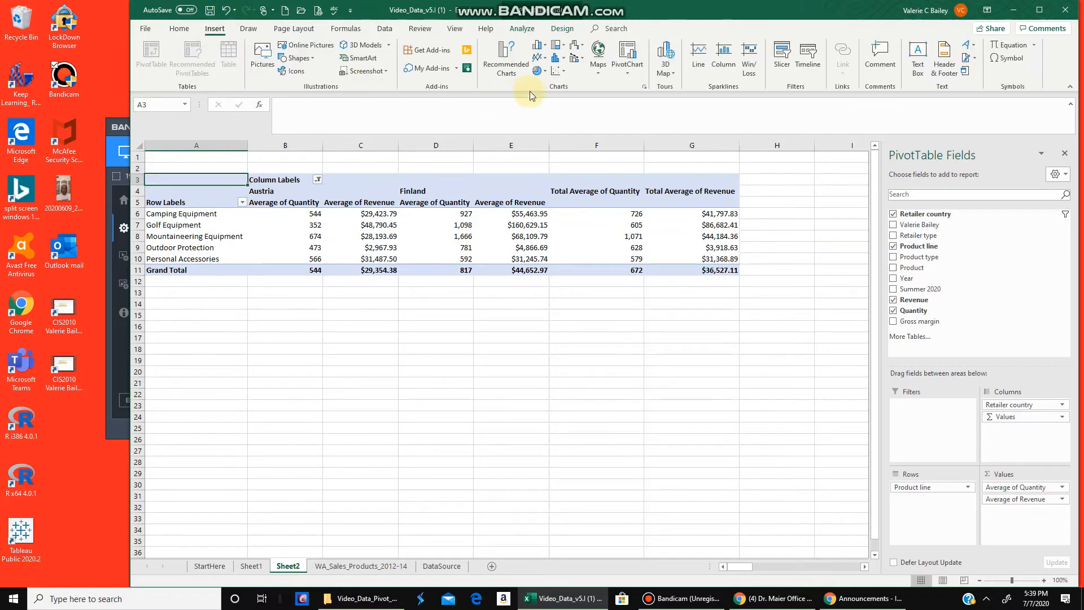
click(513, 76)
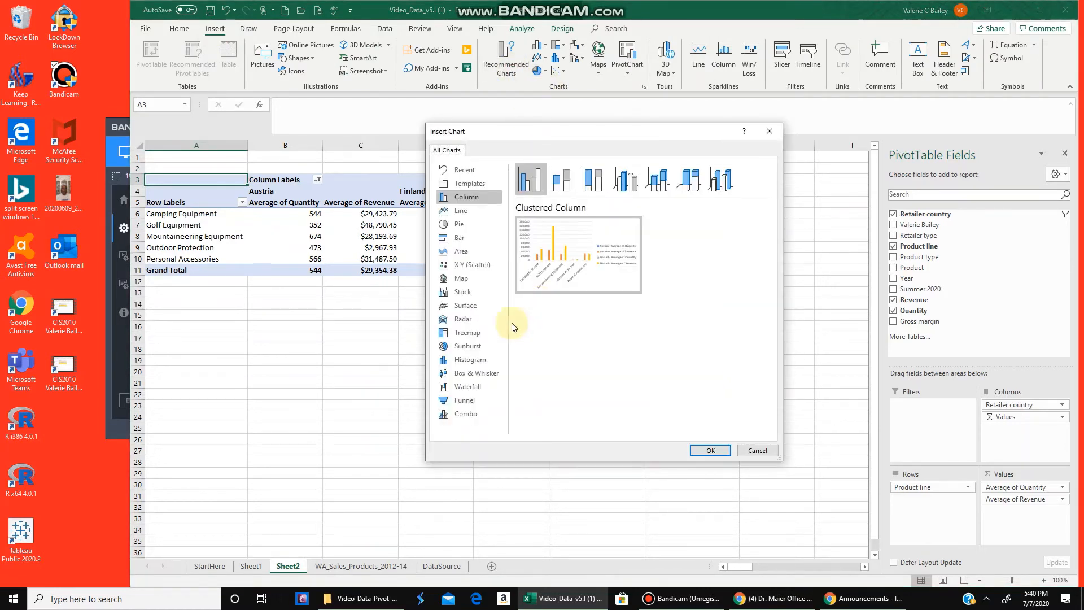
click(465, 414)
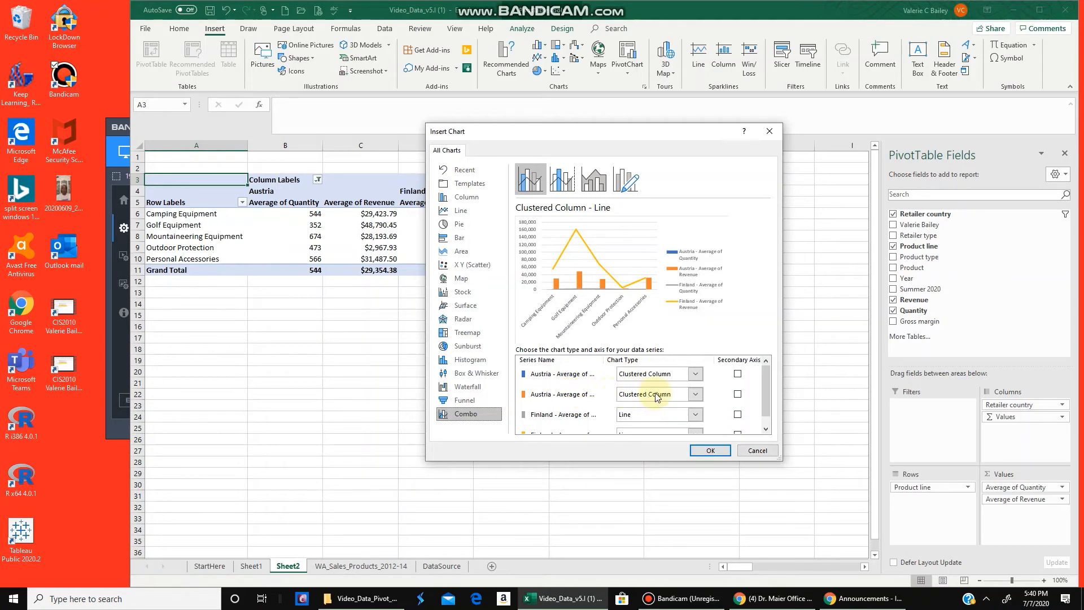
click(696, 394)
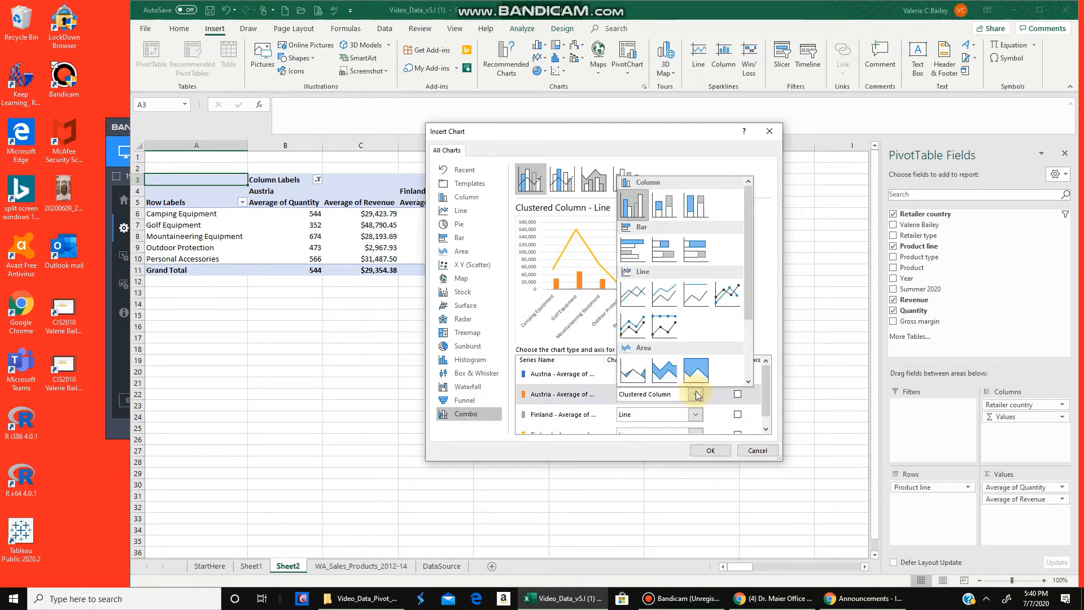
click(722, 299)
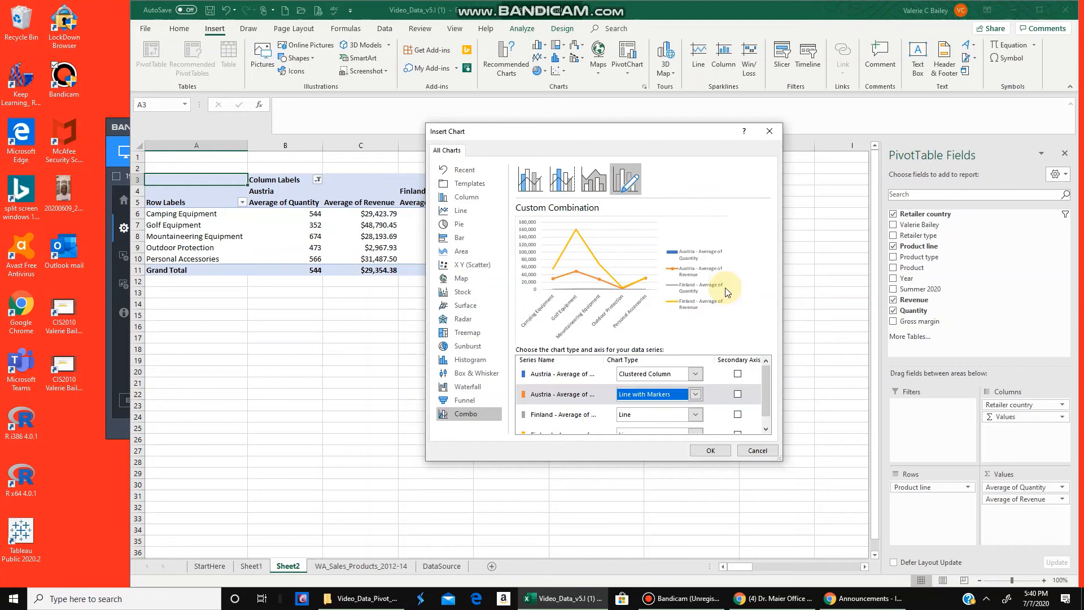
click(737, 394)
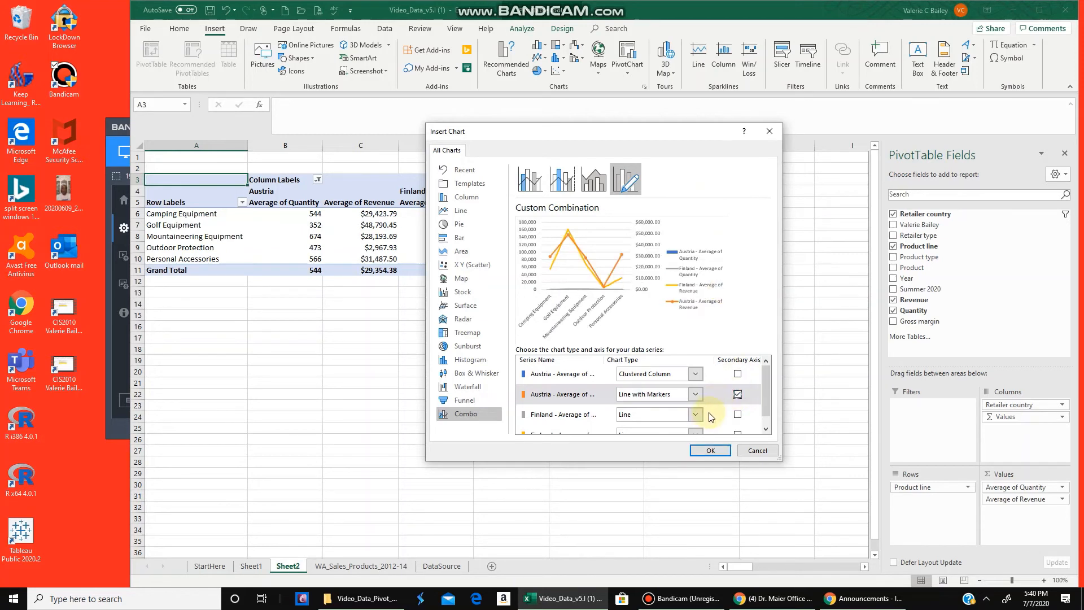
Set the Finland - Average of Quantity series to Clustered Column in the combo chart.
scroll(676, 414, down, 1)
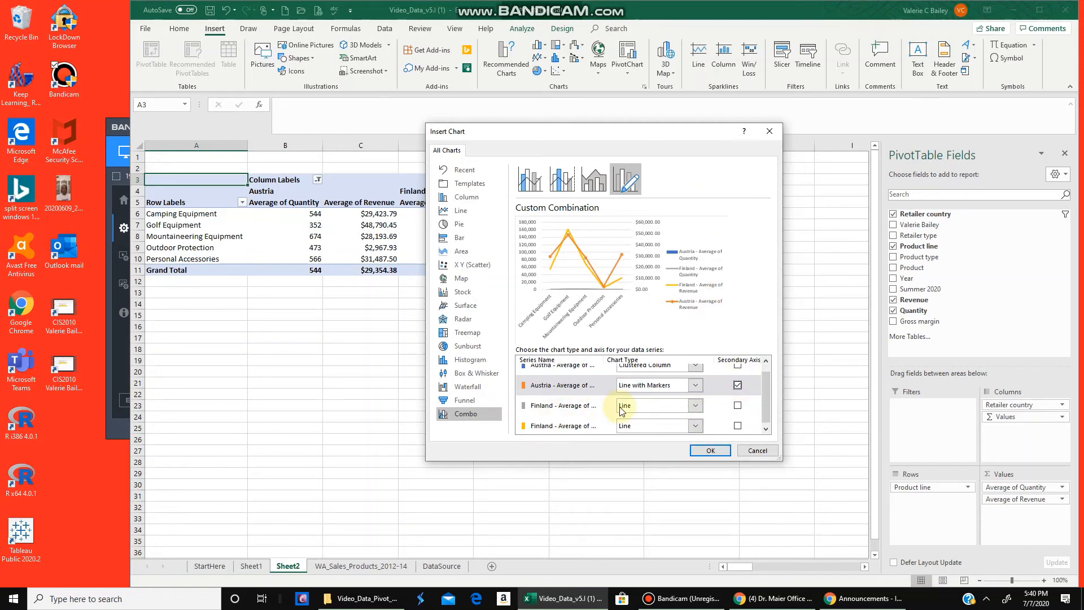
click(693, 405)
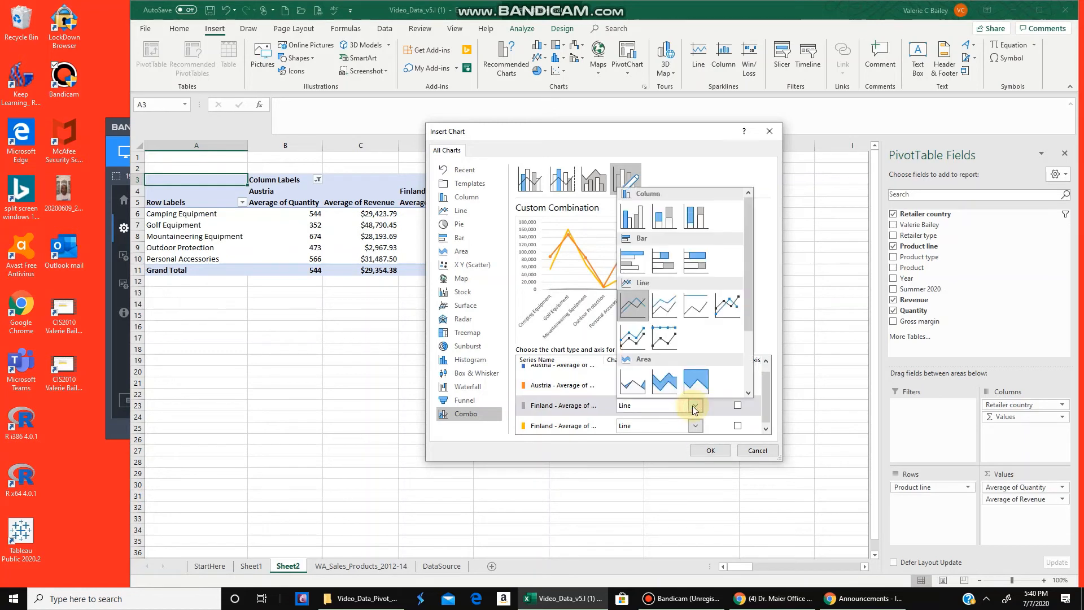
click(630, 213)
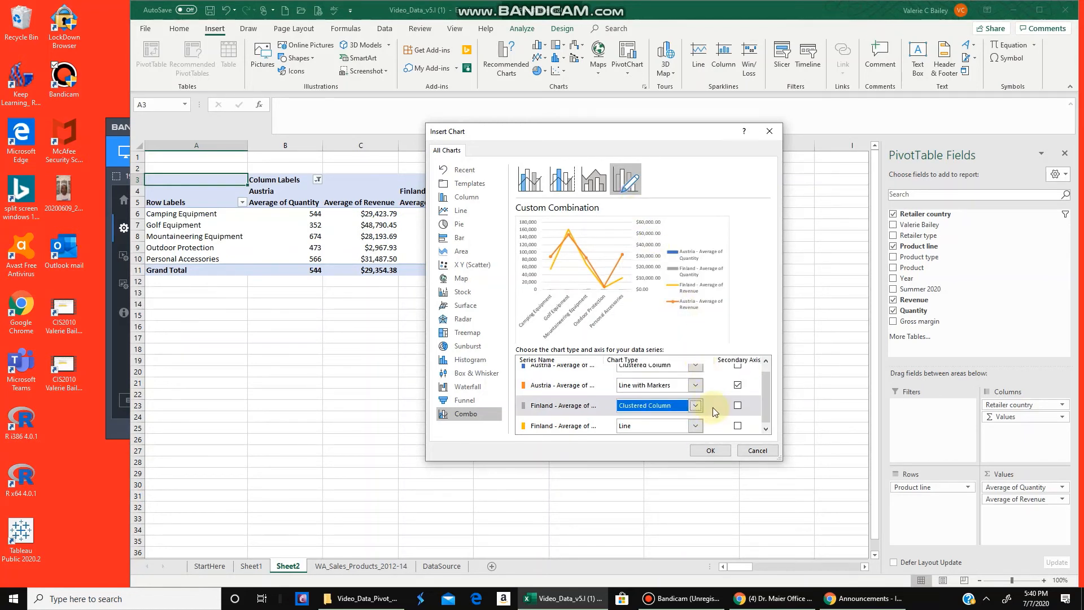
Set Finland - Average of Revenue to Line with Markers on the secondary axis and insert the combo chart.
scroll(712, 408, down, 1)
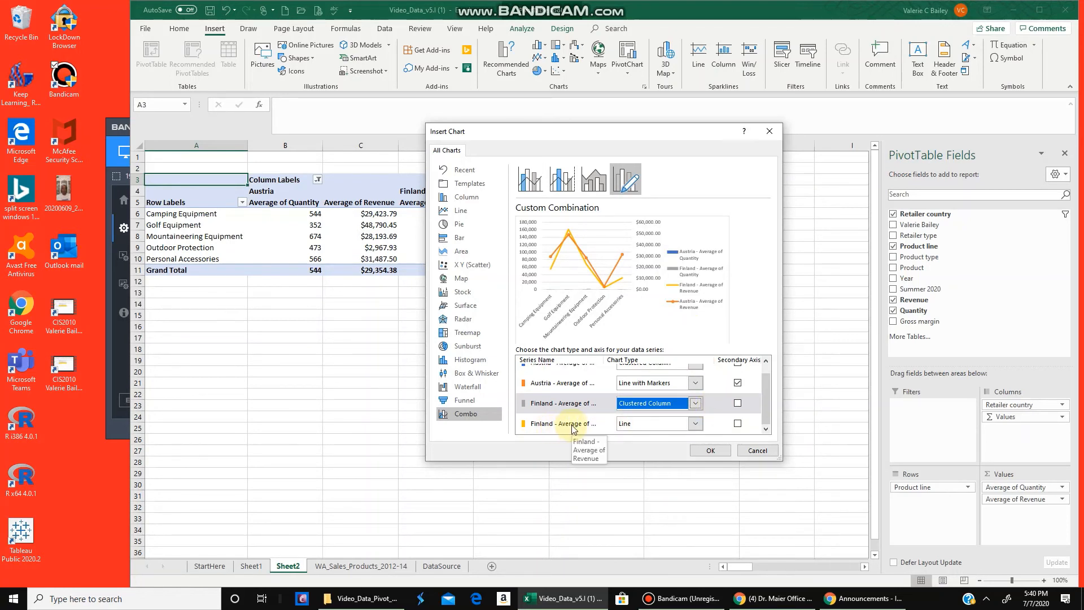
click(693, 423)
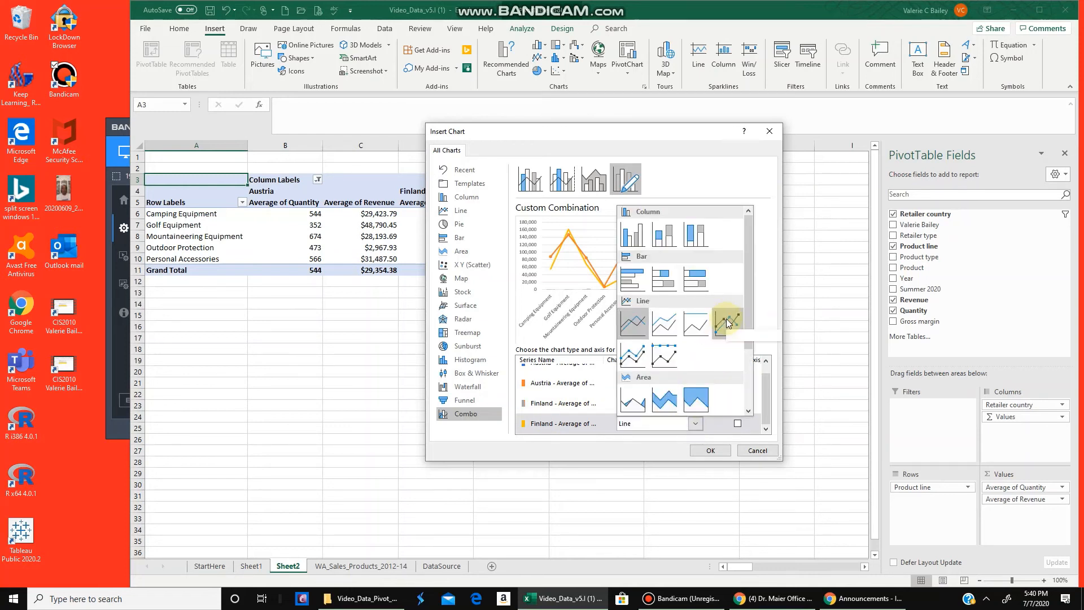
click(727, 323)
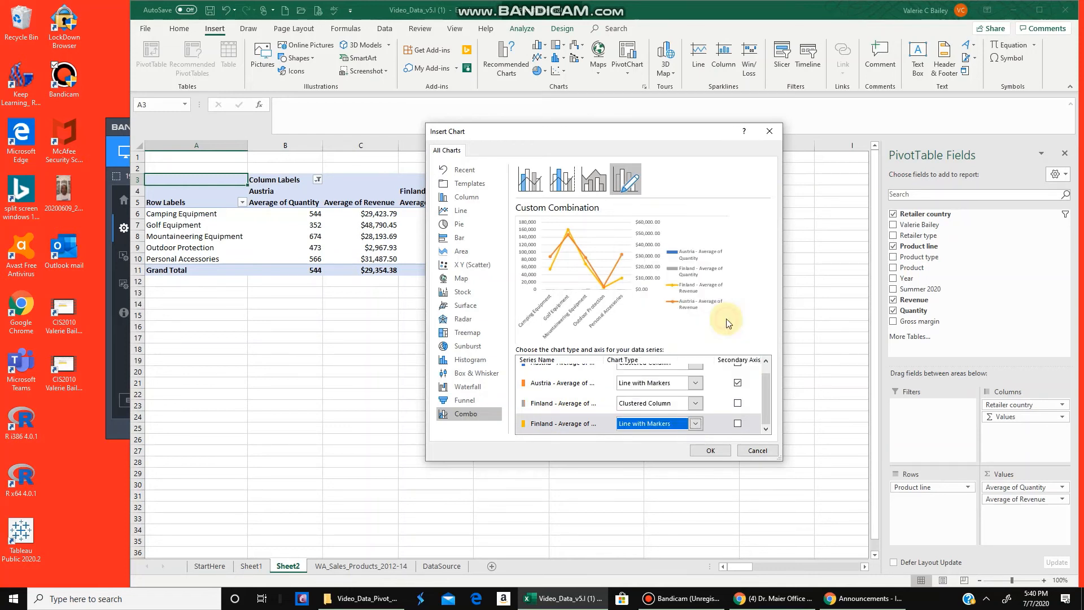
click(737, 424)
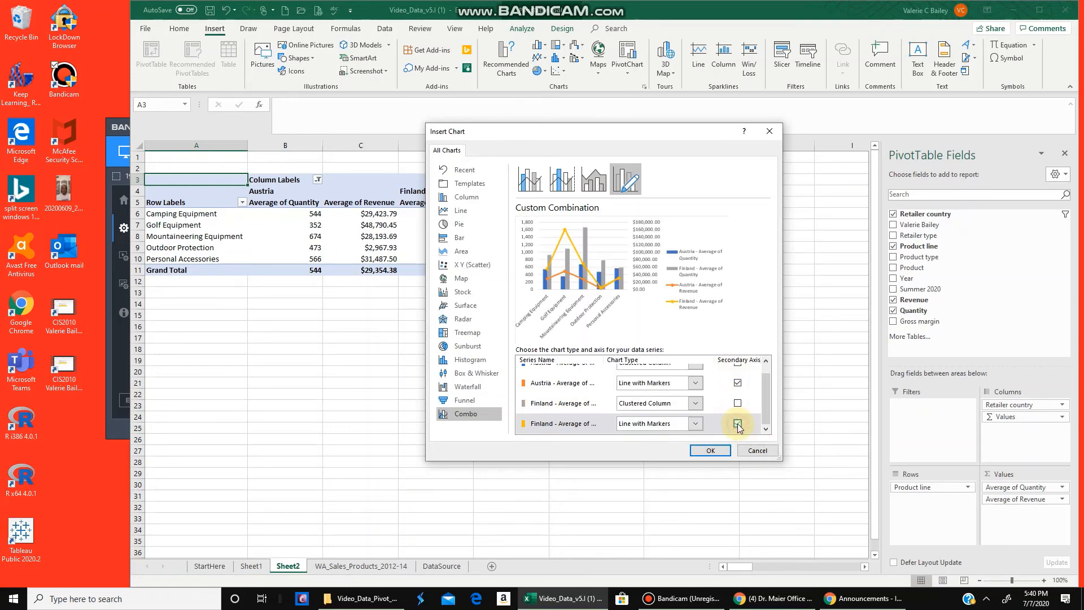
click(710, 450)
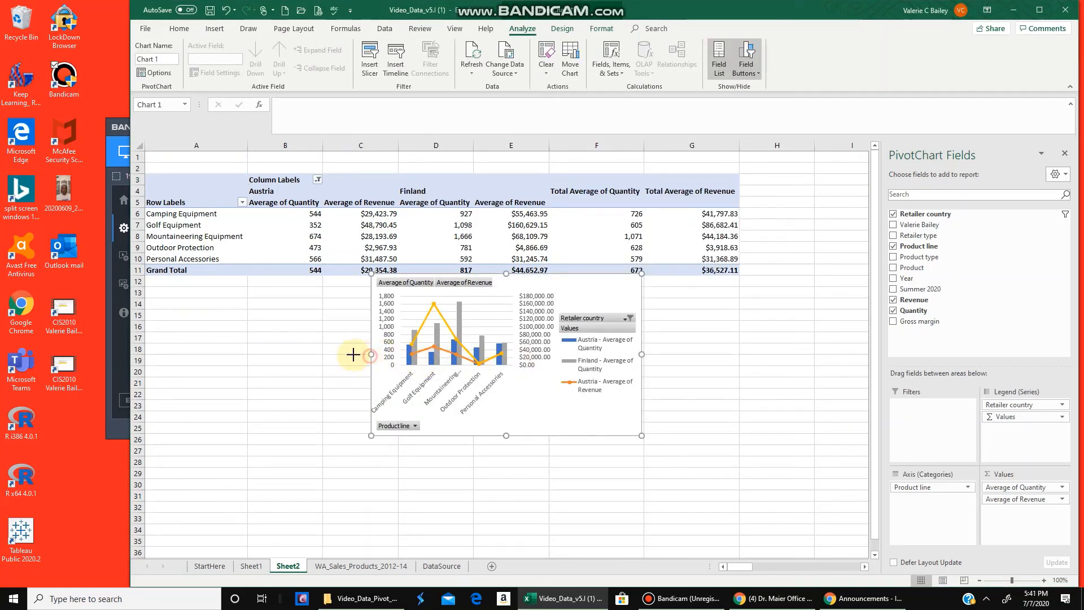
Resize the chart to sit below the PivotTable, spanning about columns A to I and rows 18 to 33, and deselect it.
drag(371, 355, 189, 355)
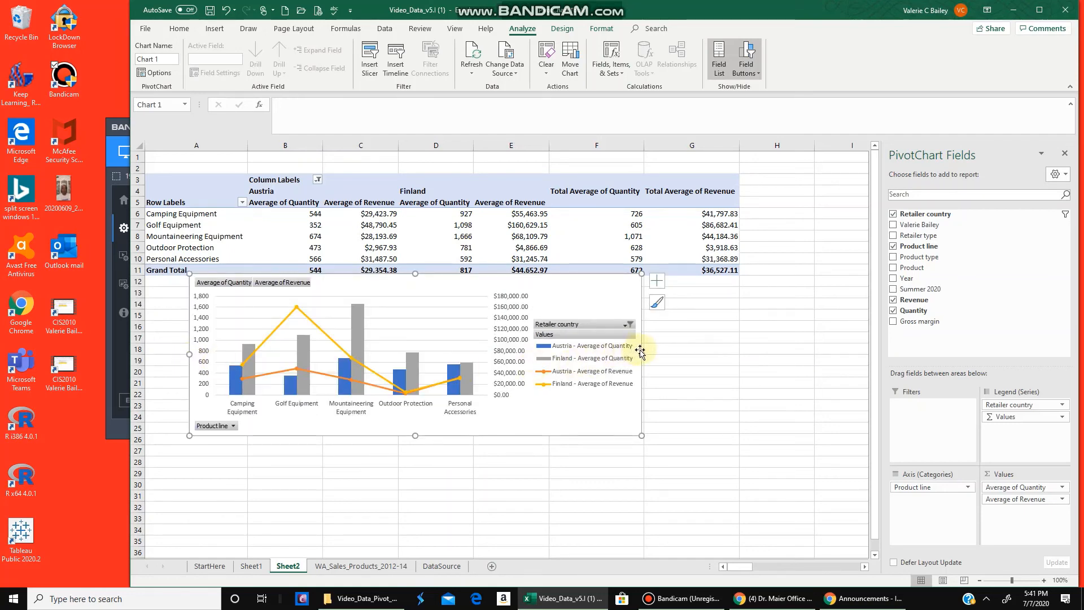
drag(642, 352, 836, 362)
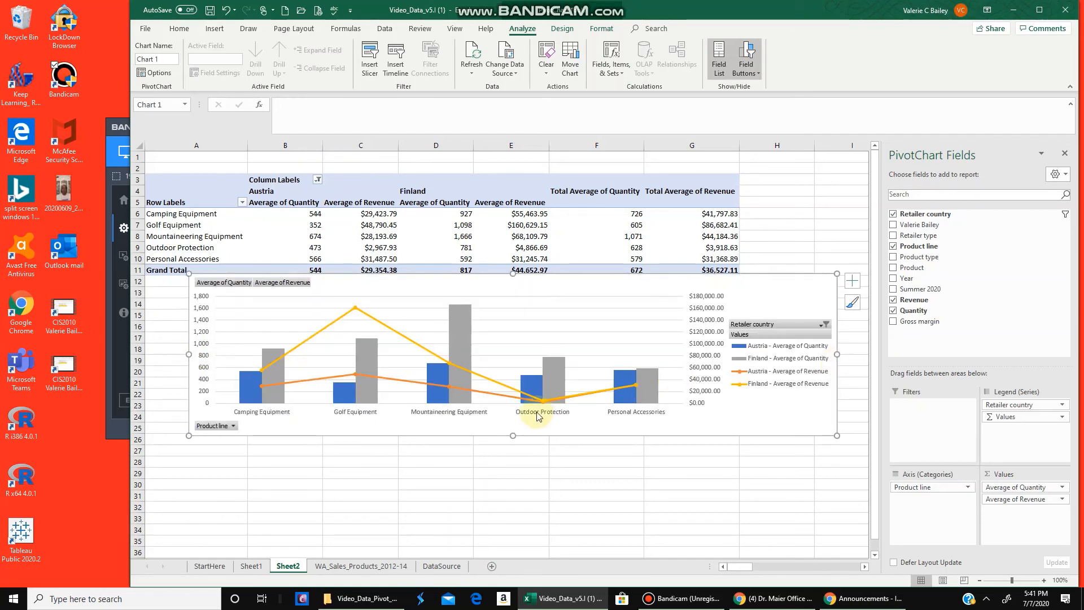
drag(513, 435, 512, 521)
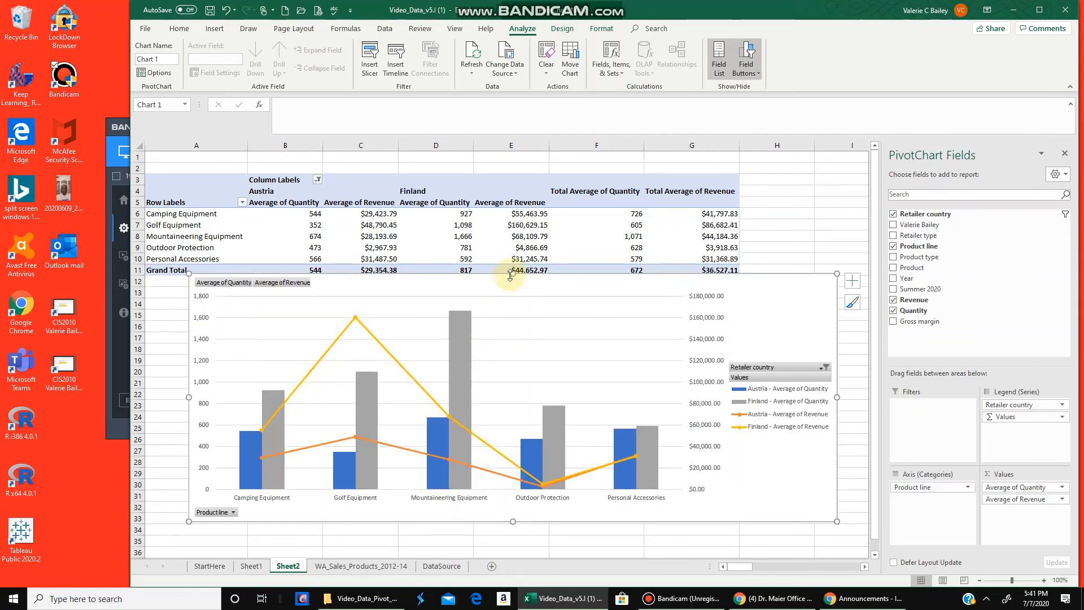
drag(510, 275, 513, 346)
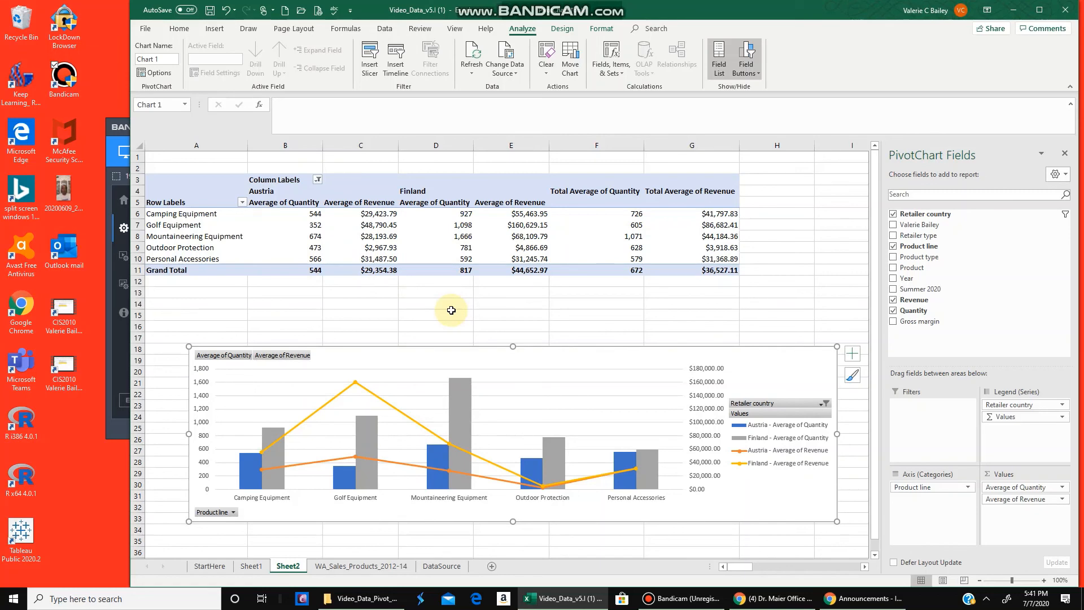
click(542, 328)
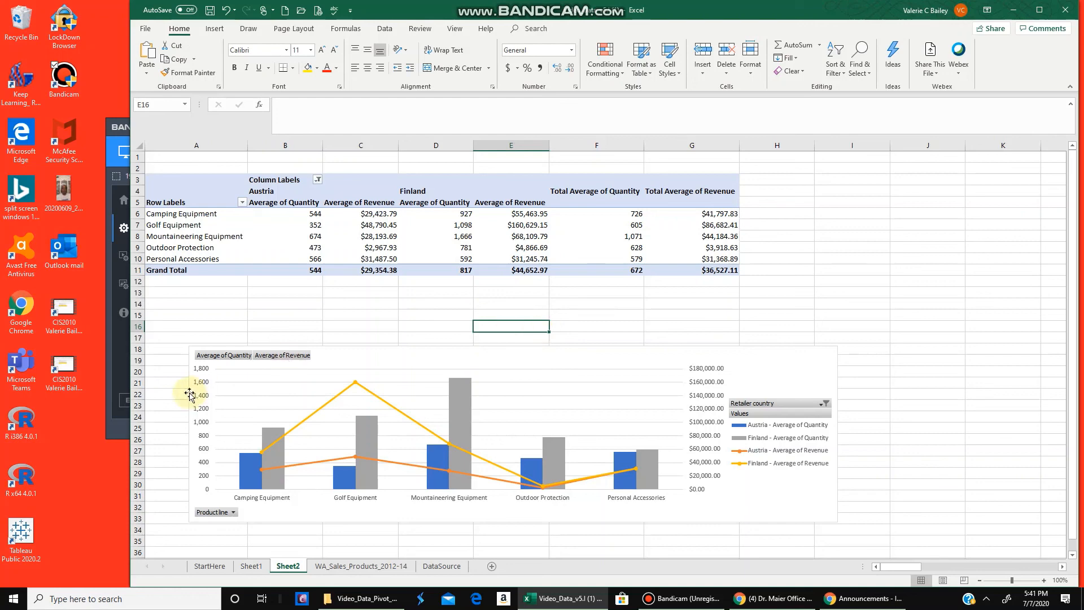
click(116, 356)
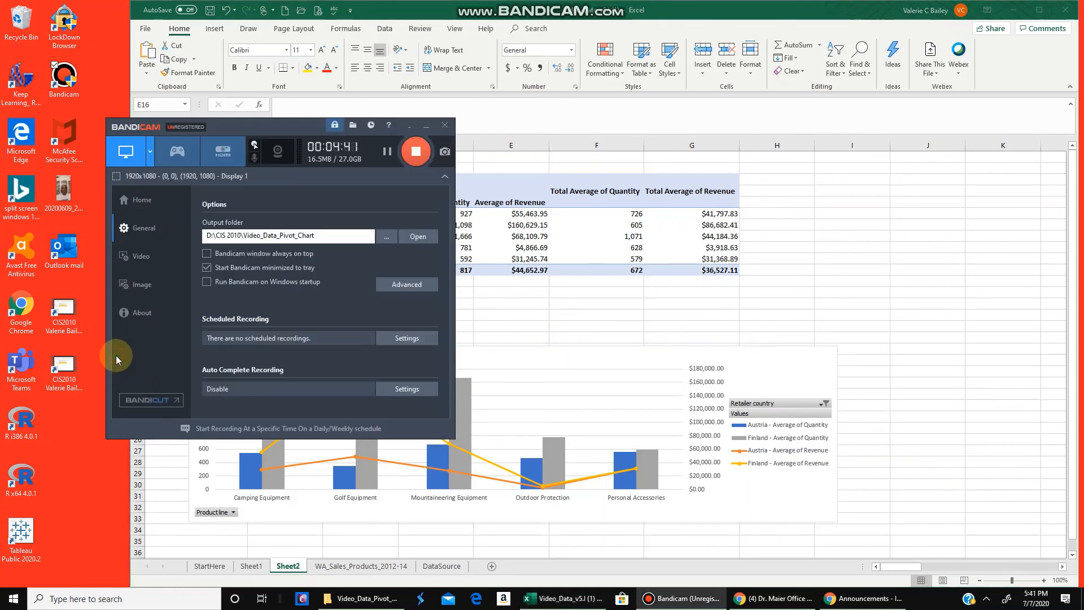
click(418, 148)
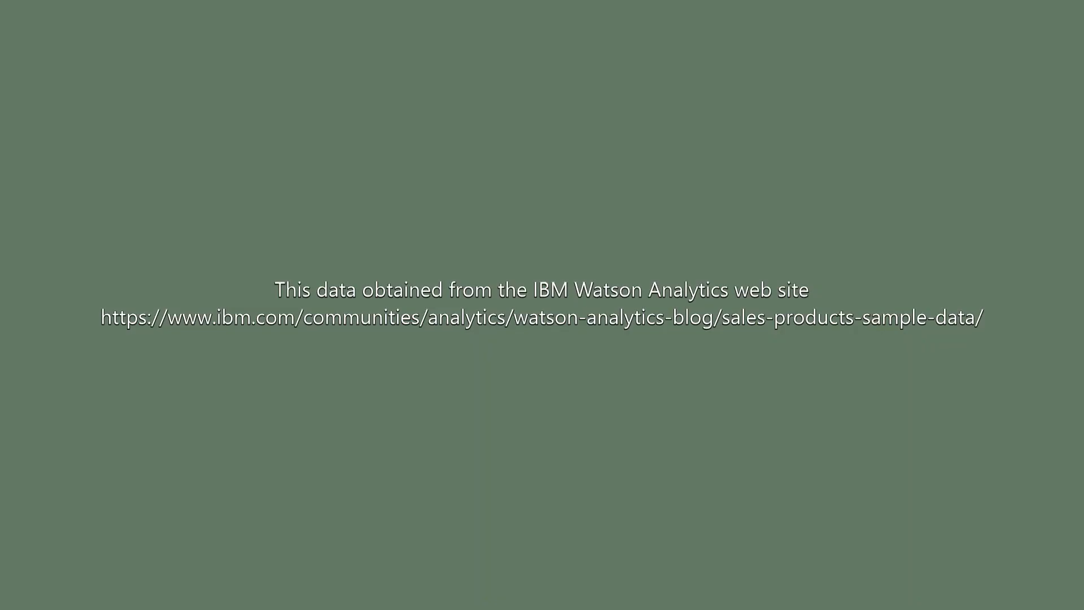